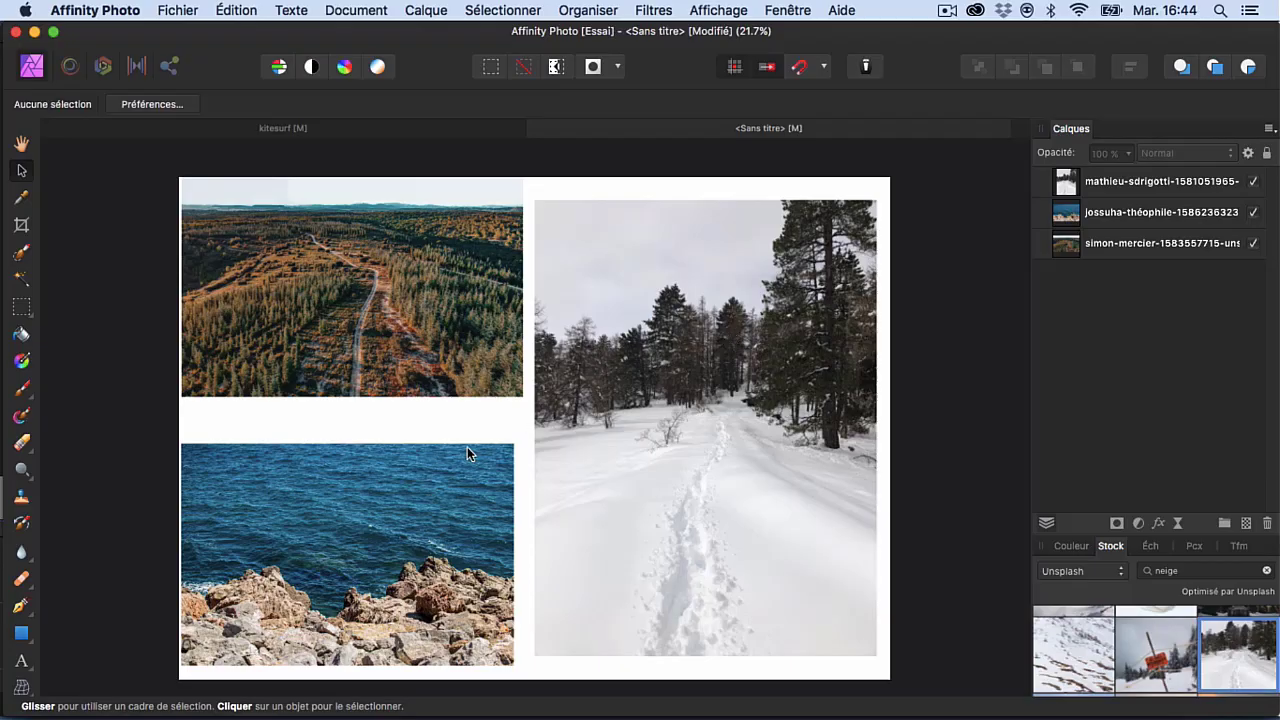
Step: Drag the sea rocks photo a little upward, just beneath the forest photo
drag(460, 459, 465, 436)
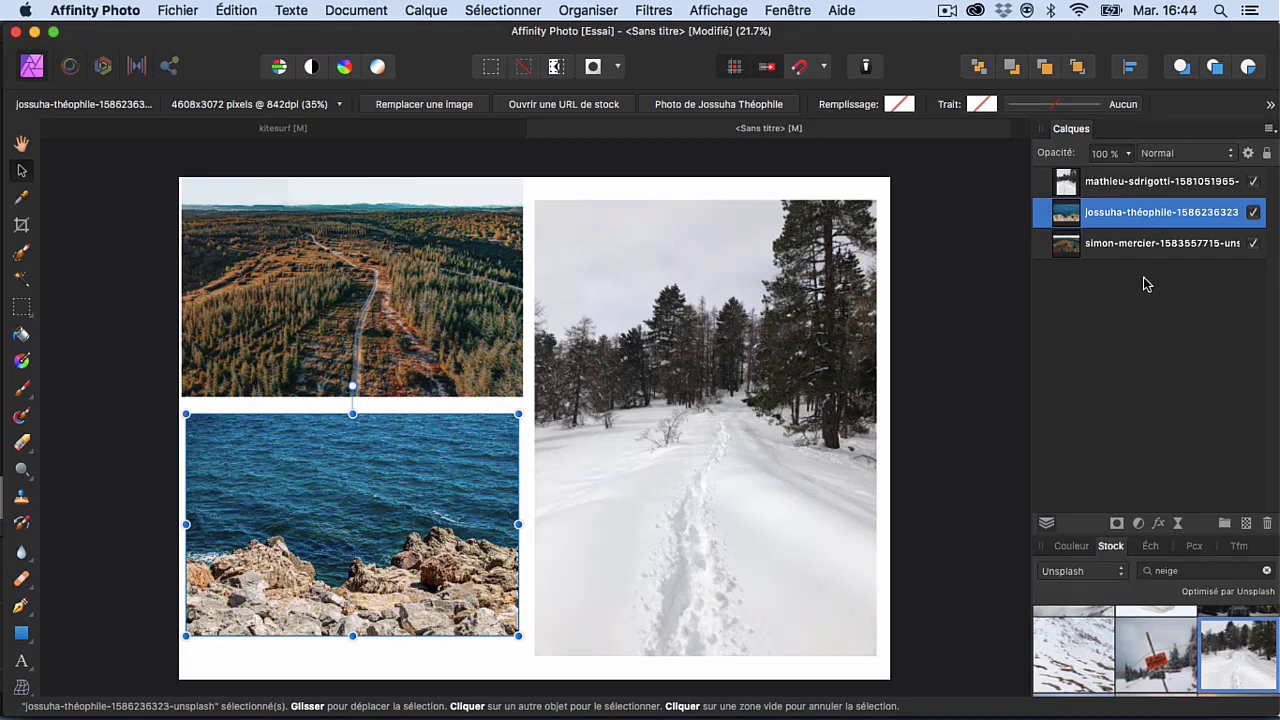
click(1124, 250)
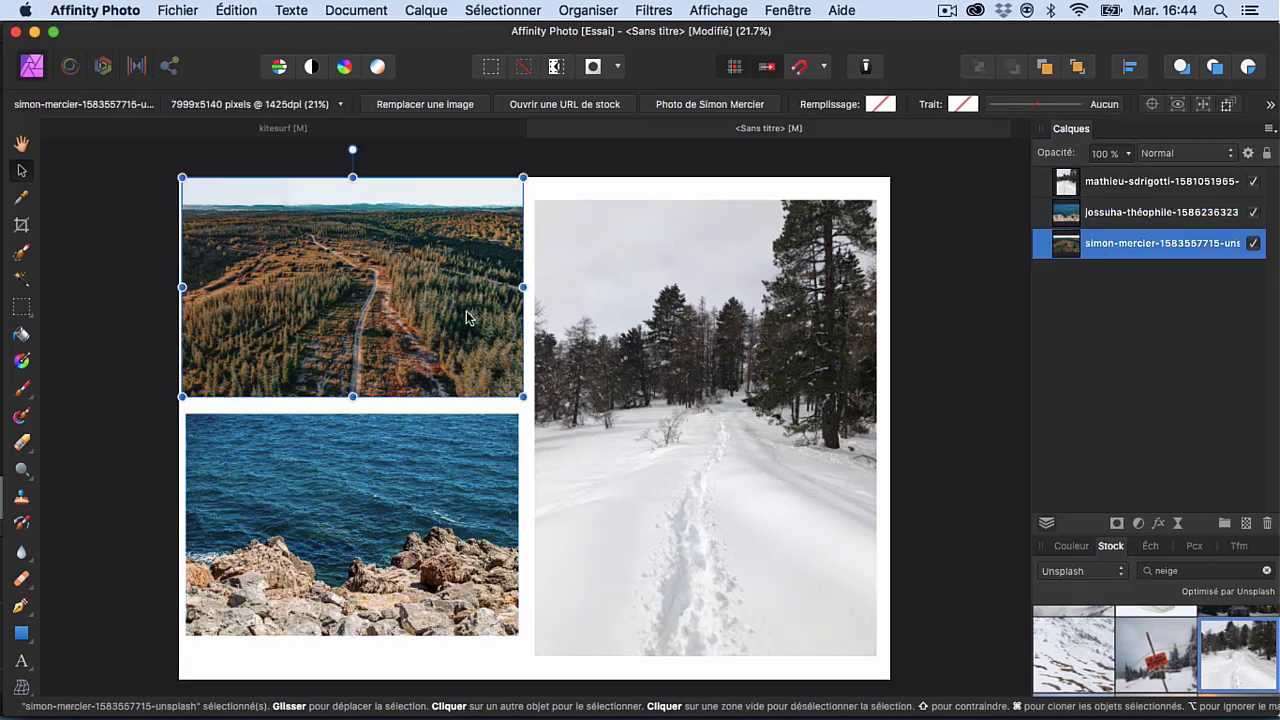
click(1136, 222)
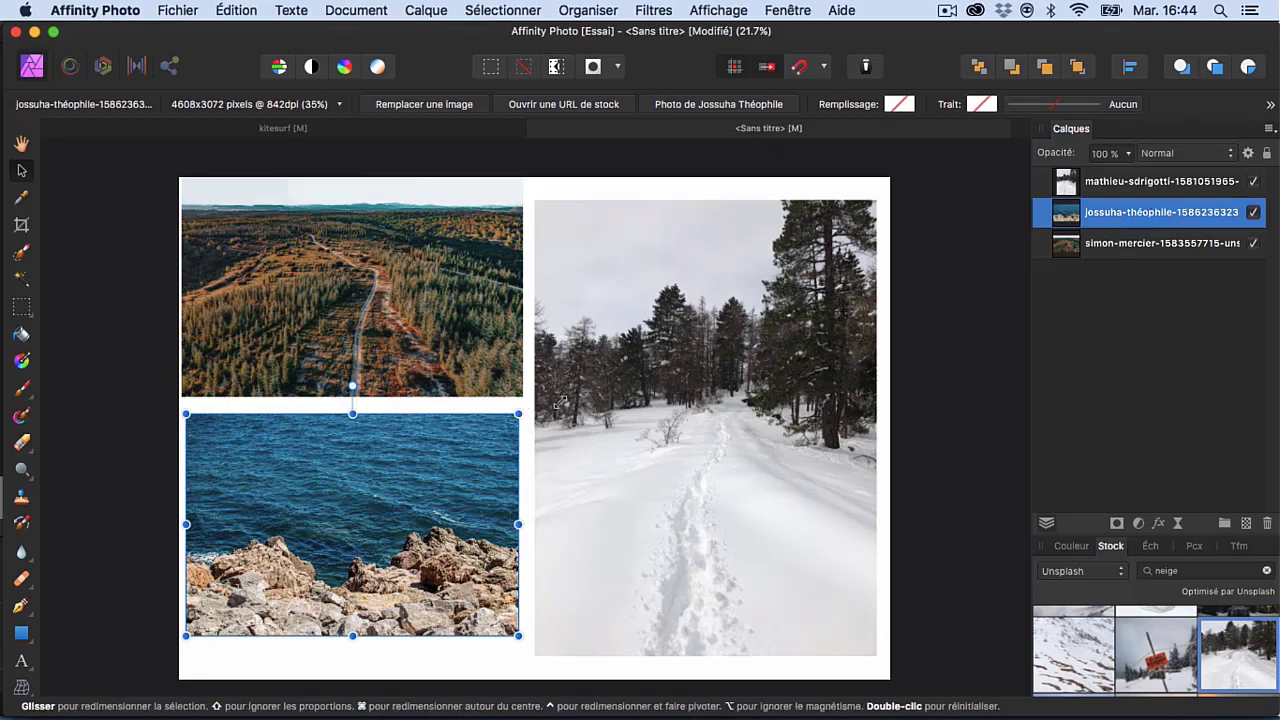
click(1136, 183)
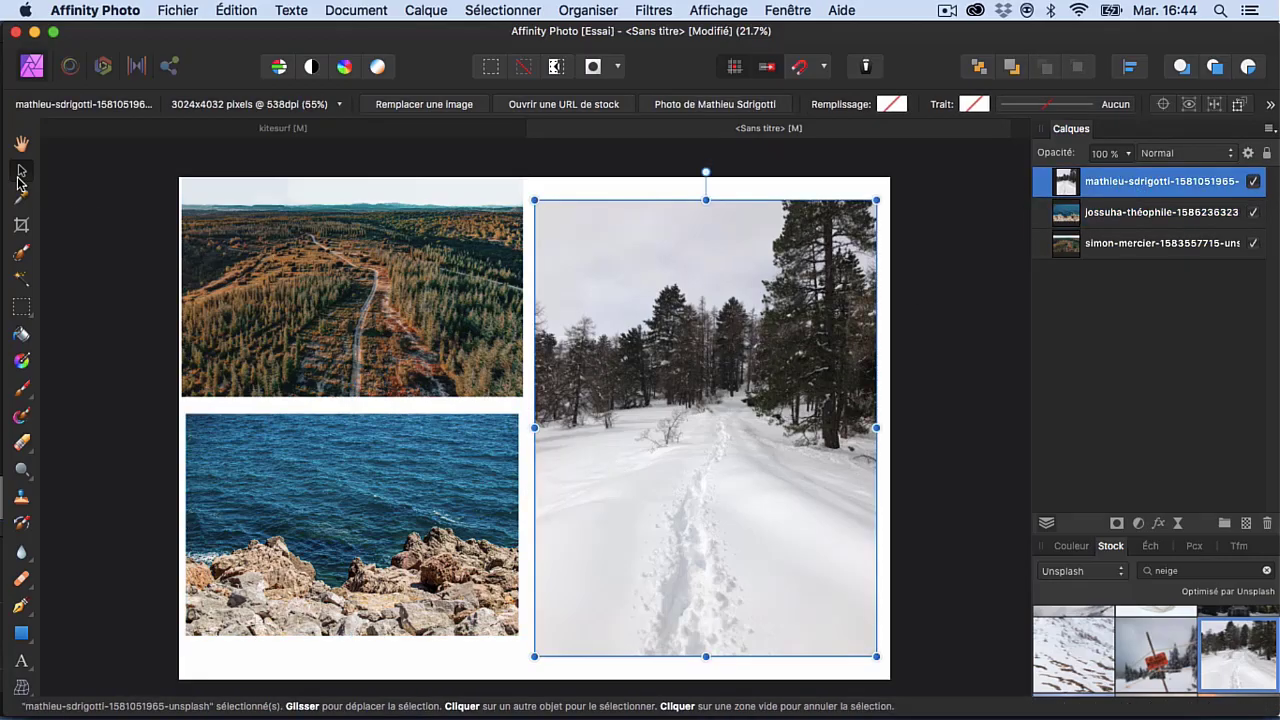
click(307, 246)
click(330, 500)
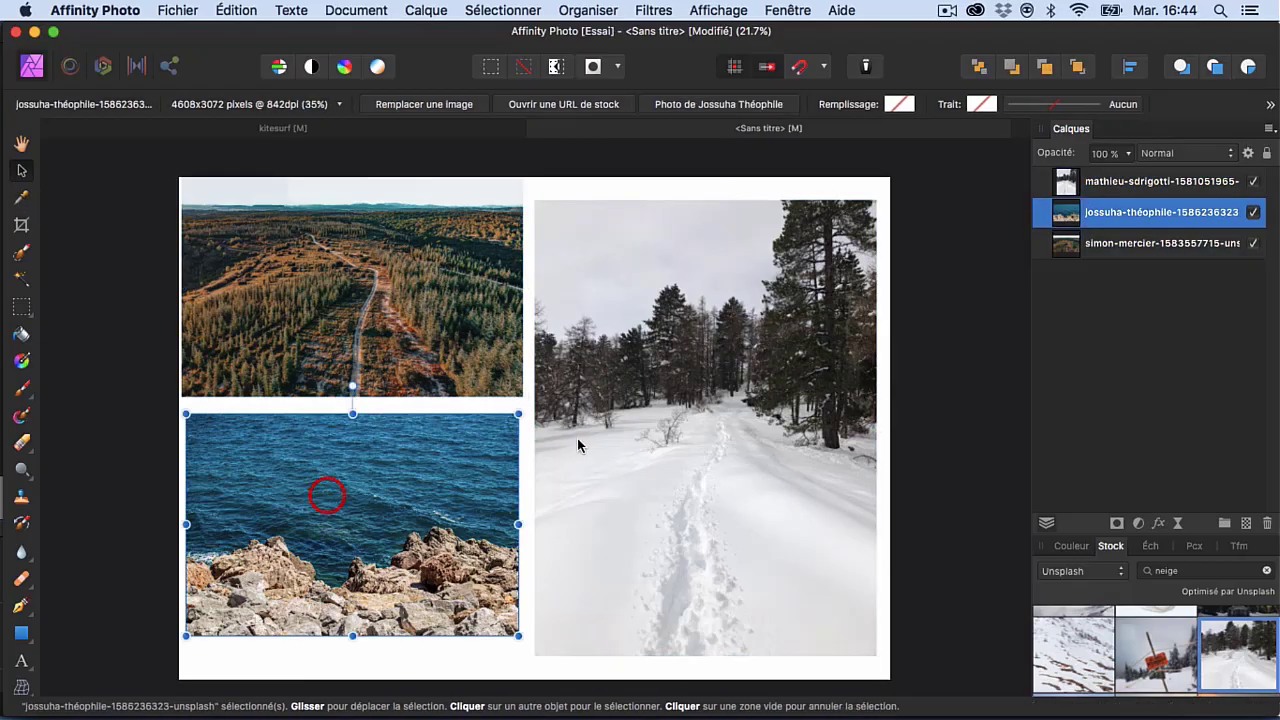
click(698, 400)
click(371, 272)
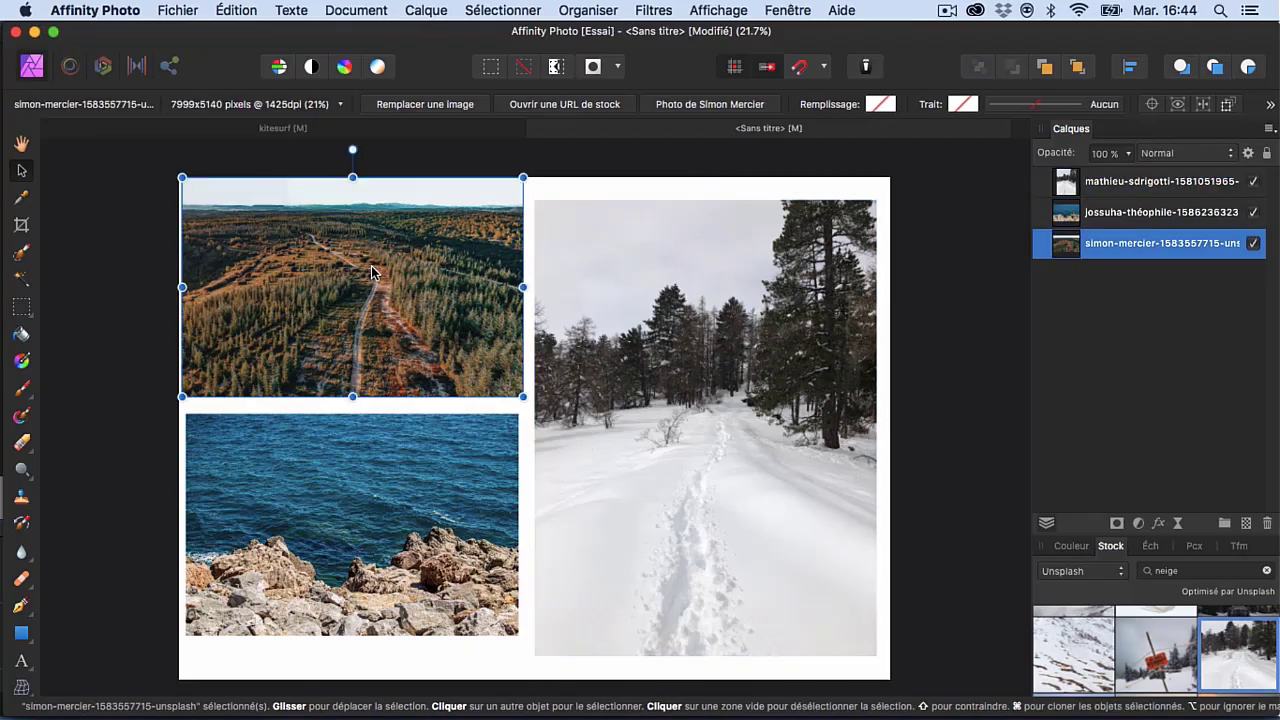
click(382, 490)
click(612, 486)
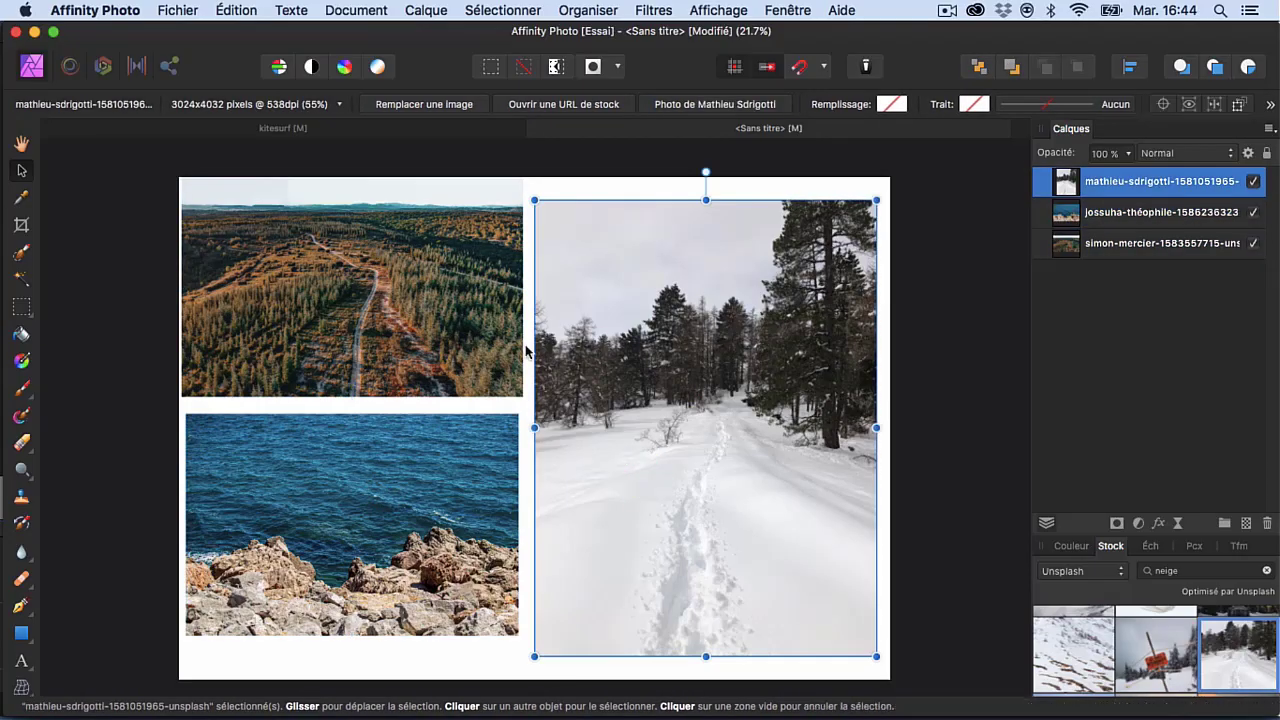
click(420, 352)
click(397, 525)
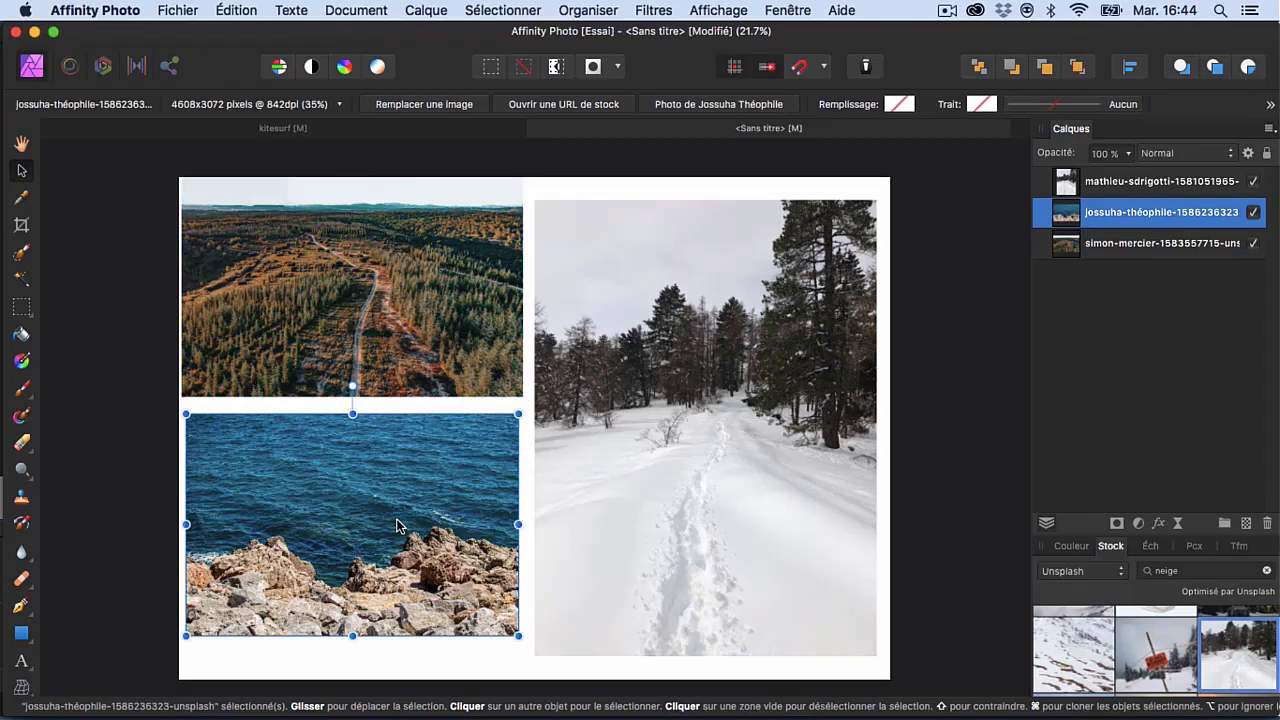
click(701, 461)
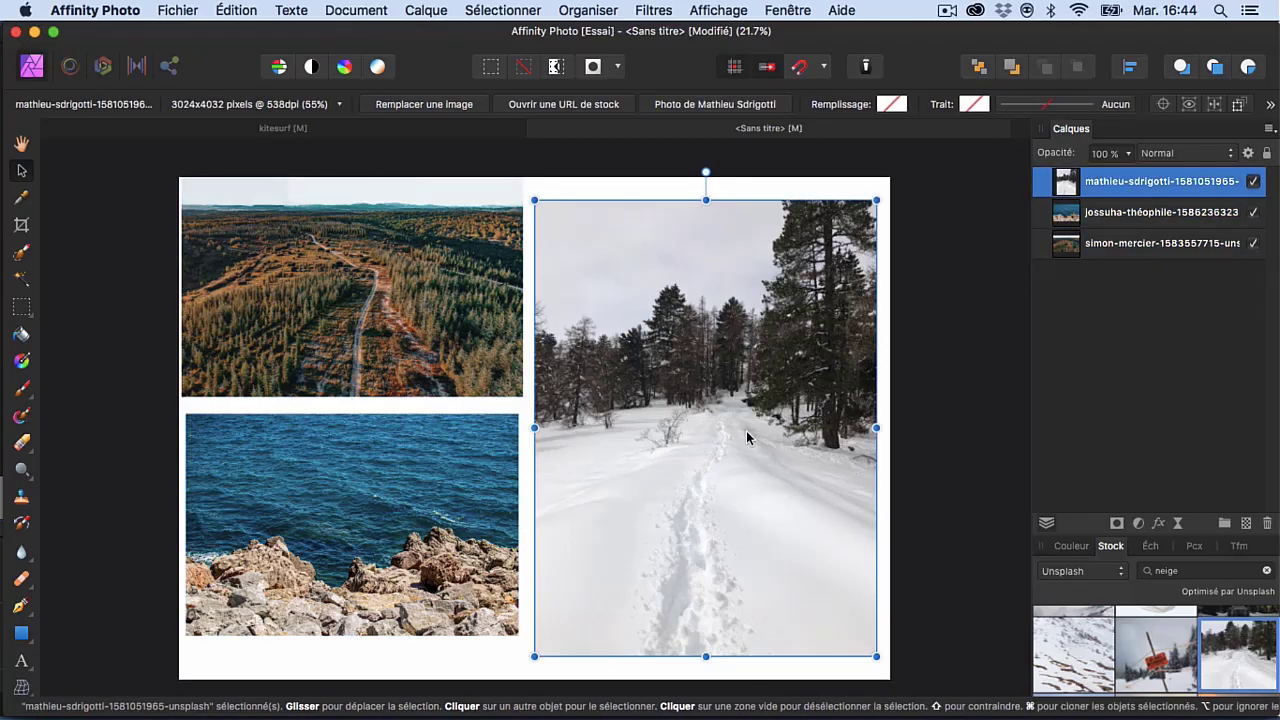
Step: Slide the snowy path photo left over the others, then lift the sea rocks photo onto the forest photo
drag(776, 392, 717, 392)
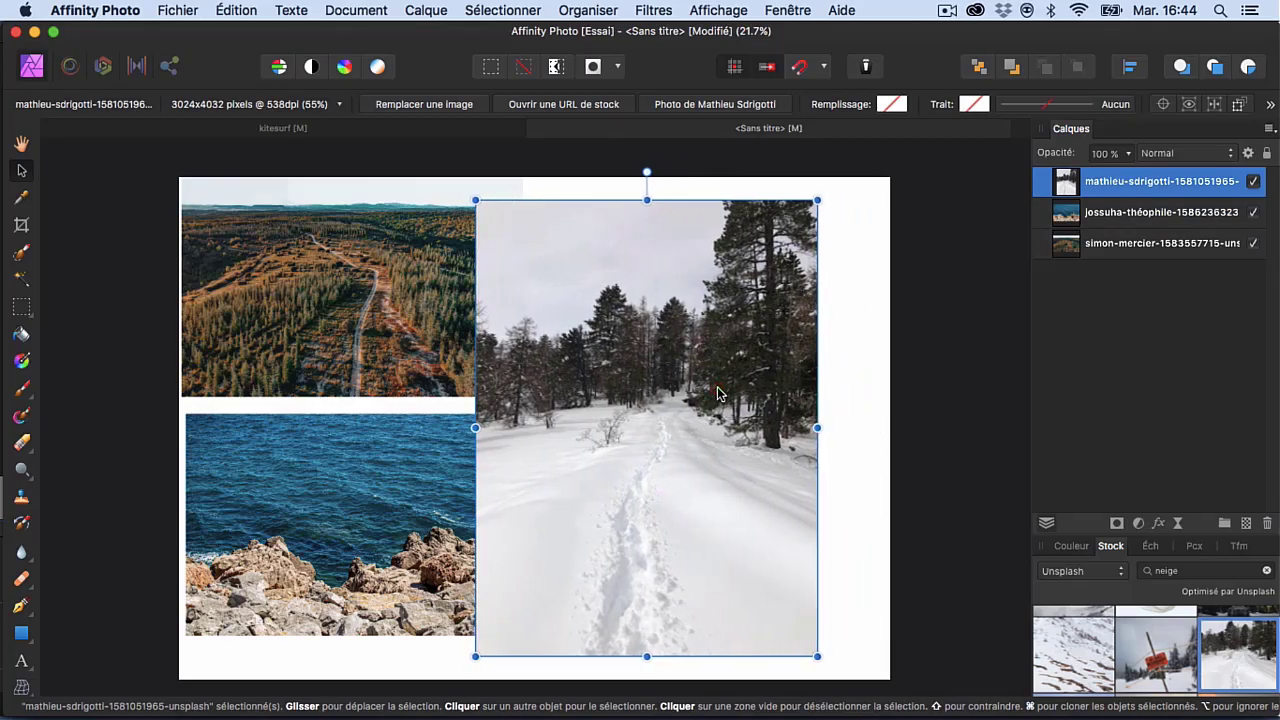
mouse_move(717, 392)
mouse_down()
mouse_move(387, 407)
mouse_move(687, 409)
mouse_up()
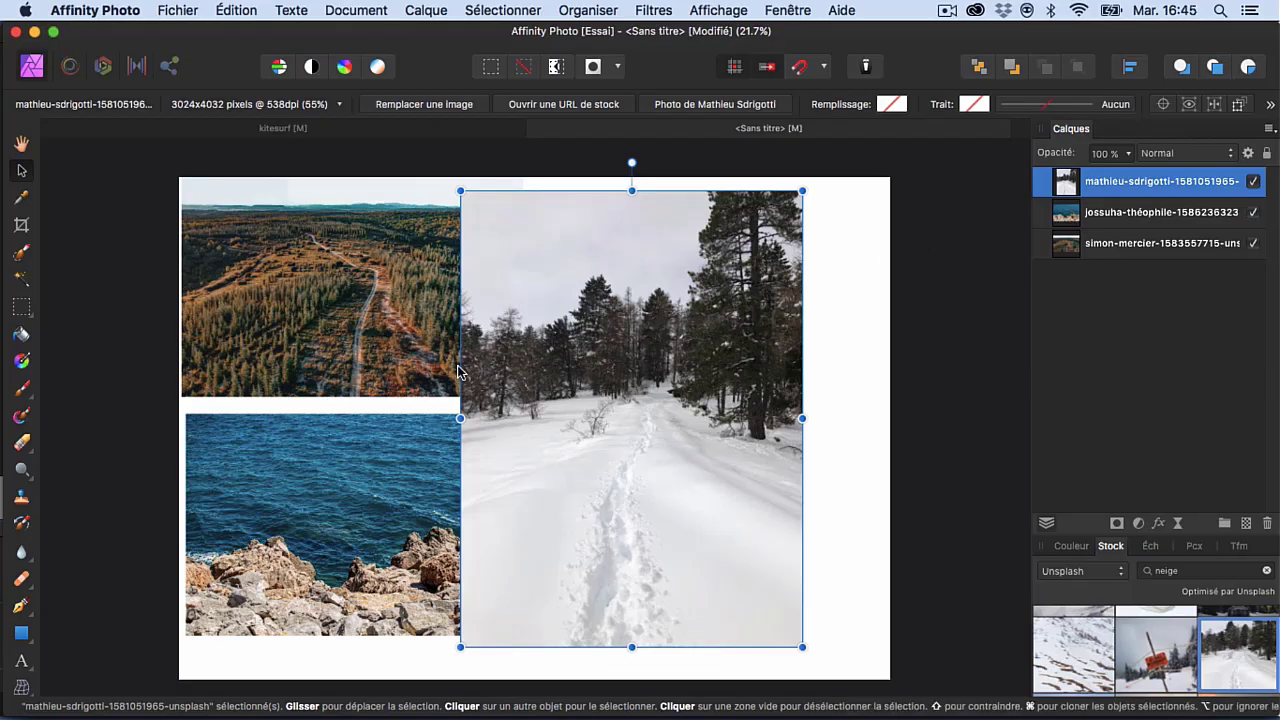
click(363, 511)
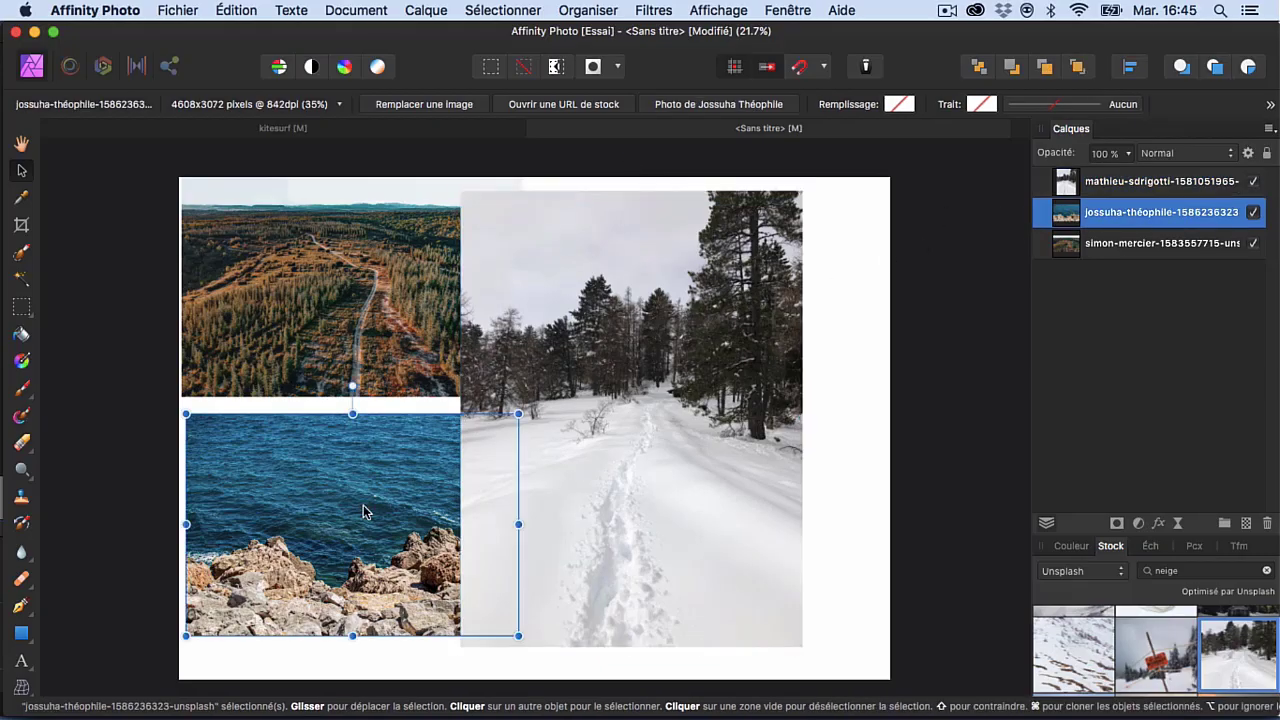
drag(363, 511, 411, 417)
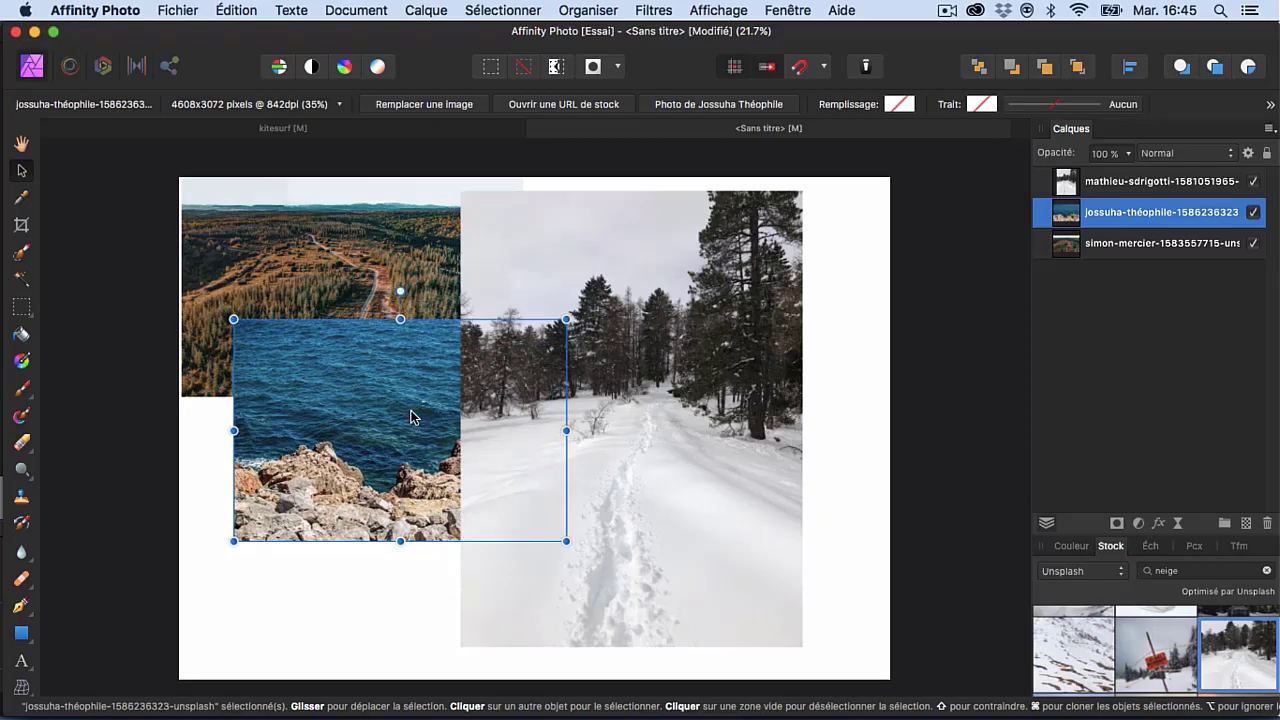
click(300, 572)
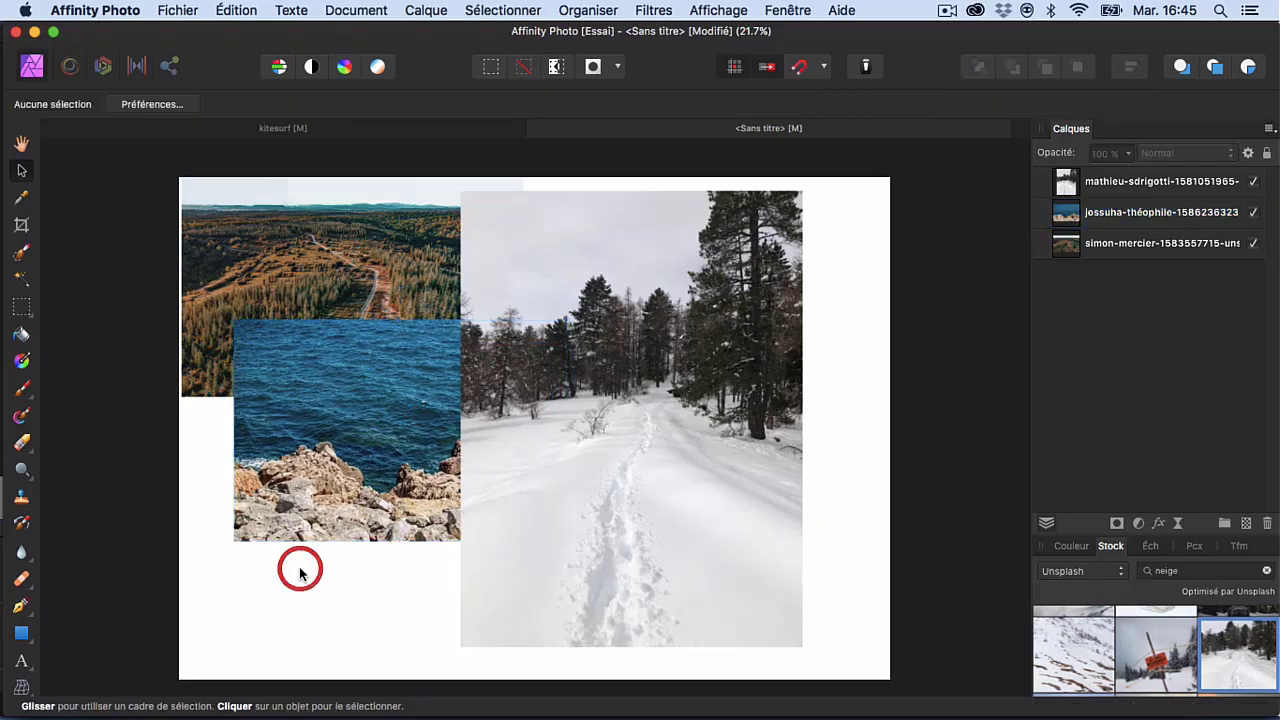
click(375, 484)
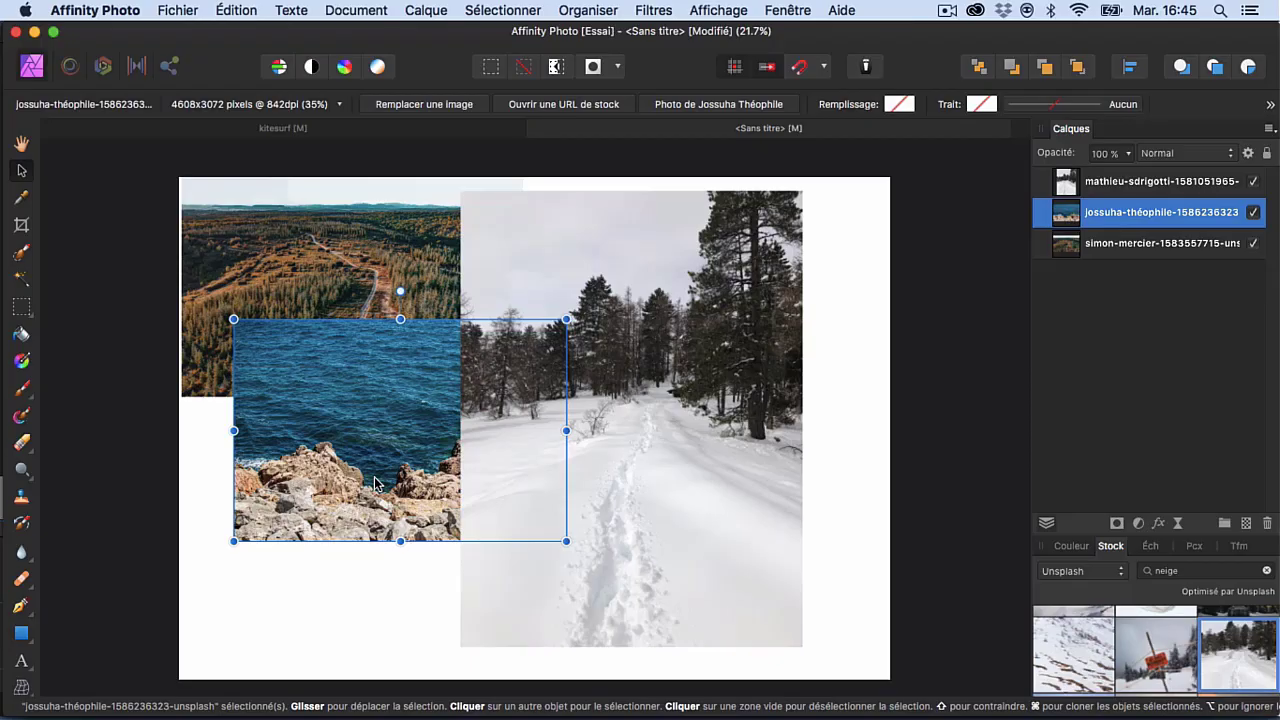
Step: Drag the jossuha-théophile sea rocks layer up, then down the stack in the Layers panel
double_click(1145, 213)
drag(1140, 185, 1133, 177)
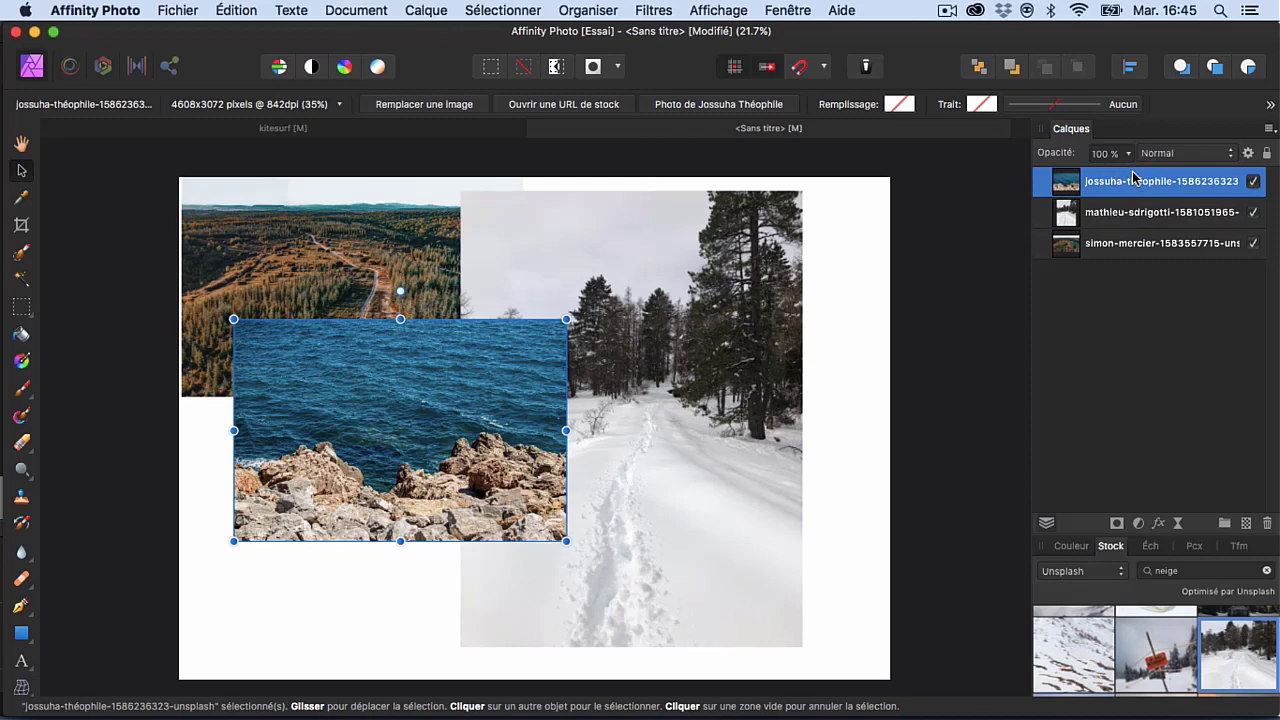
mouse_move(1133, 177)
mouse_down()
mouse_move(1134, 250)
mouse_move(1131, 190)
mouse_move(1122, 248)
mouse_up()
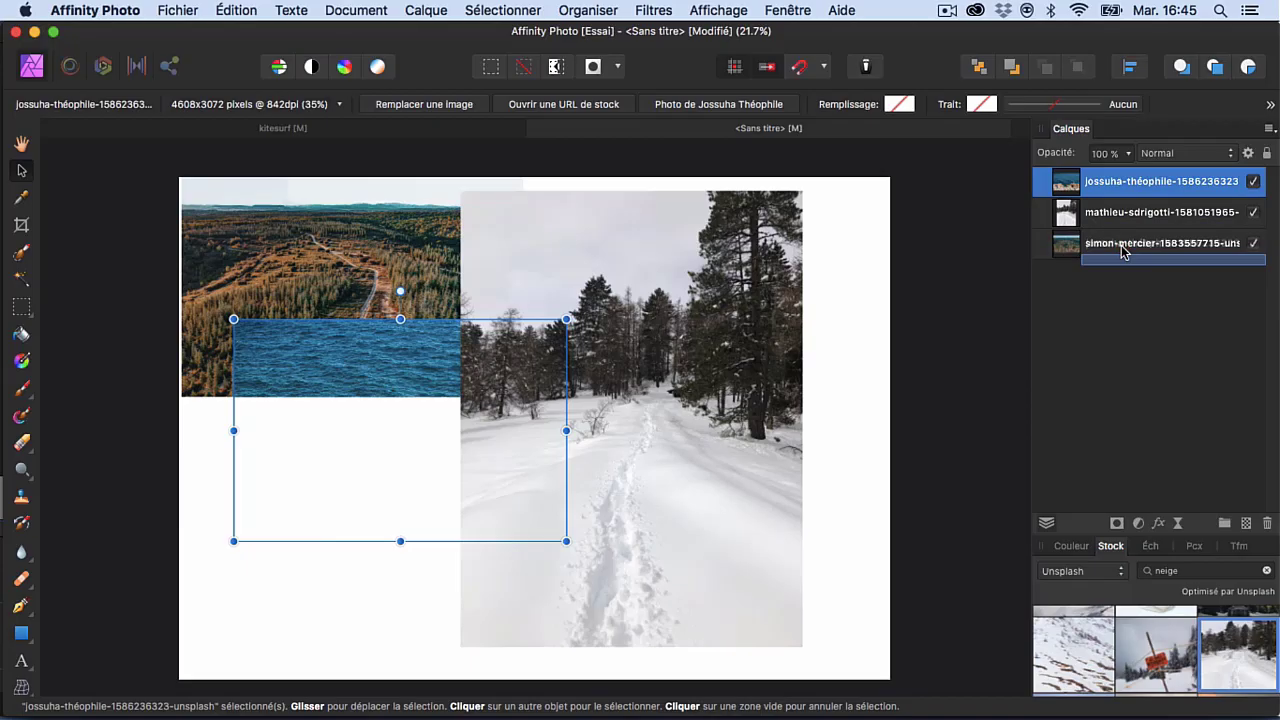
Step: Pull the sea rocks layer out of the forest group, then send the snowy path layer to the bottom
drag(1122, 250, 1122, 252)
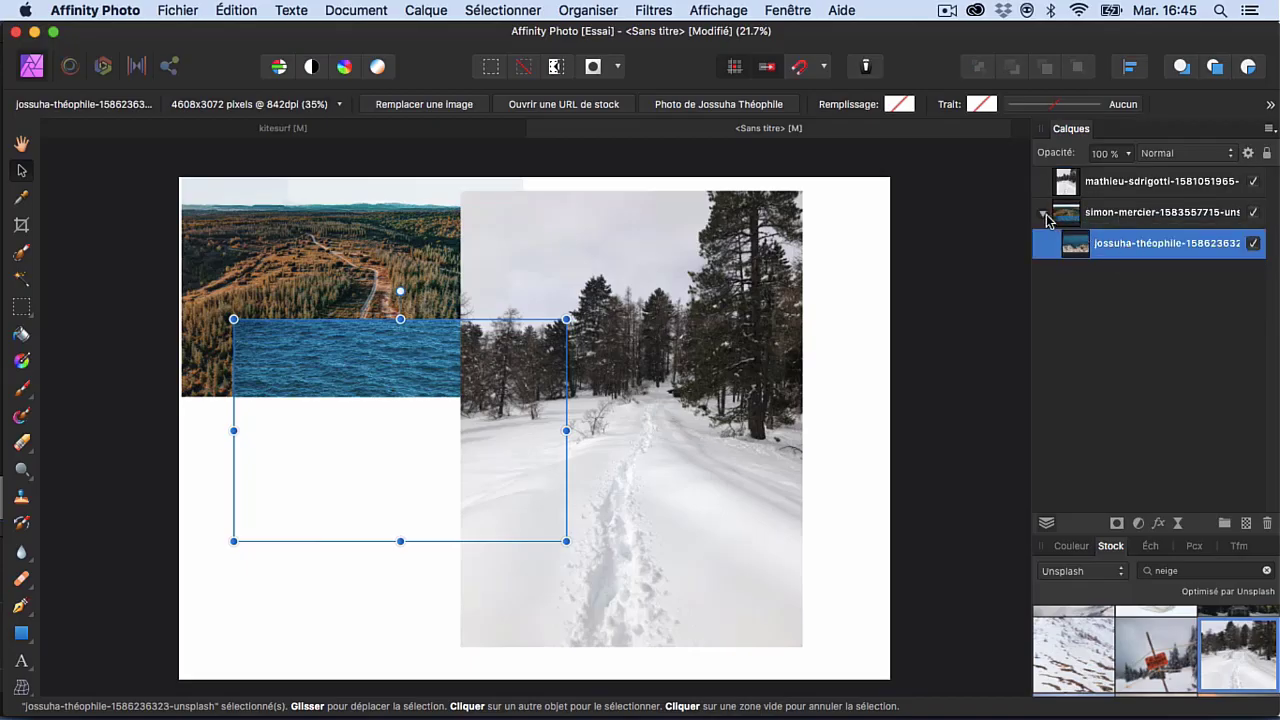
click(1044, 214)
click(1044, 214)
drag(1117, 245, 1115, 170)
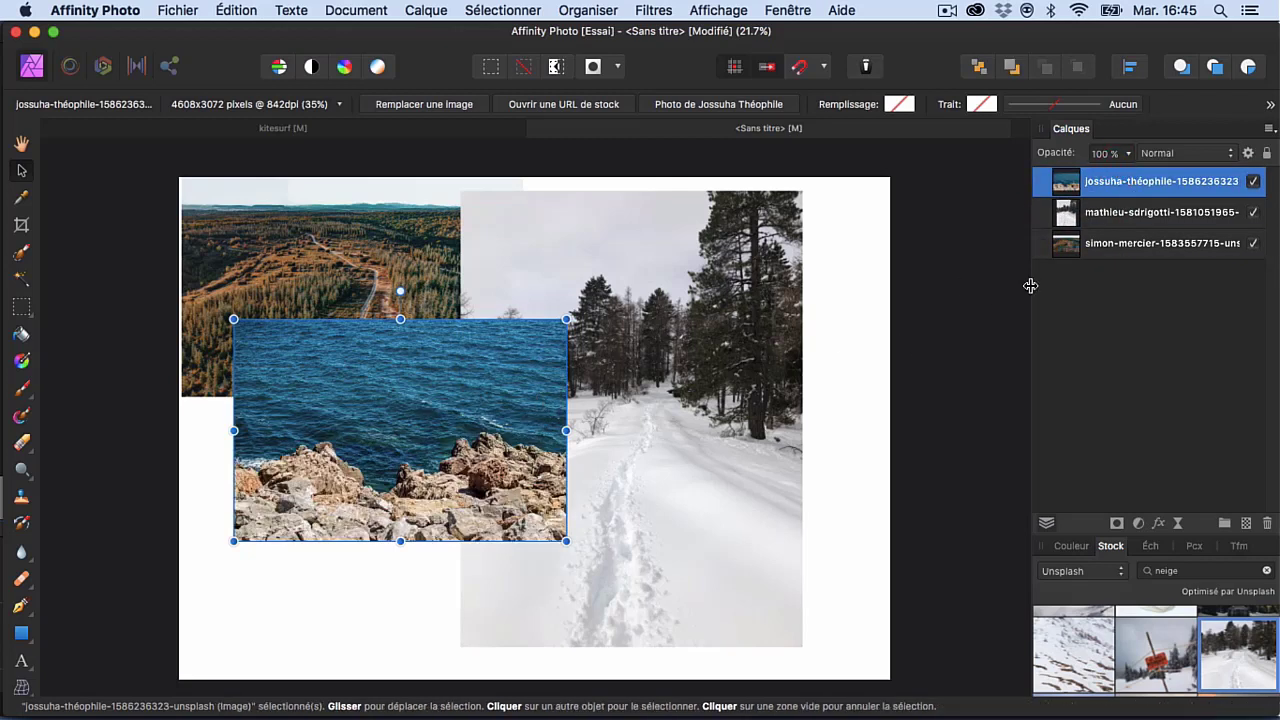
mouse_move(1135, 184)
mouse_down()
mouse_move(1133, 241)
mouse_move(1080, 262)
mouse_up()
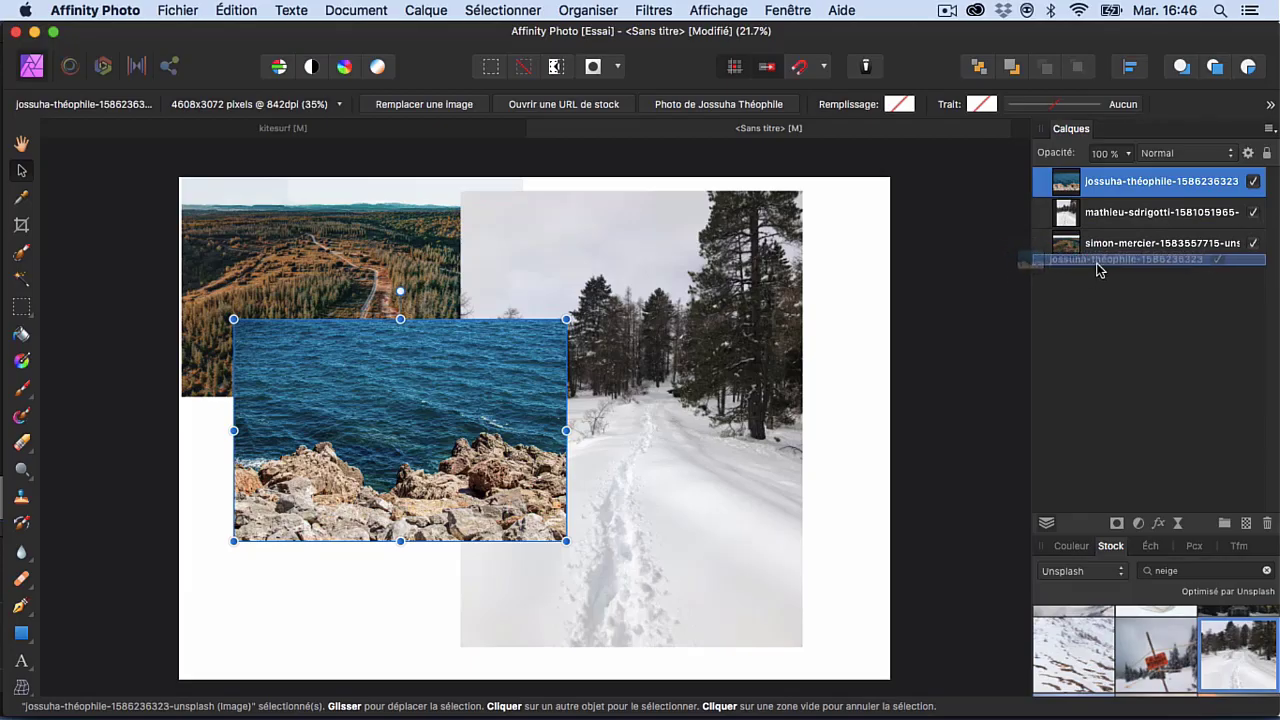
mouse_move(1080, 262)
mouse_down()
mouse_move(1121, 258)
mouse_move(1074, 263)
mouse_up()
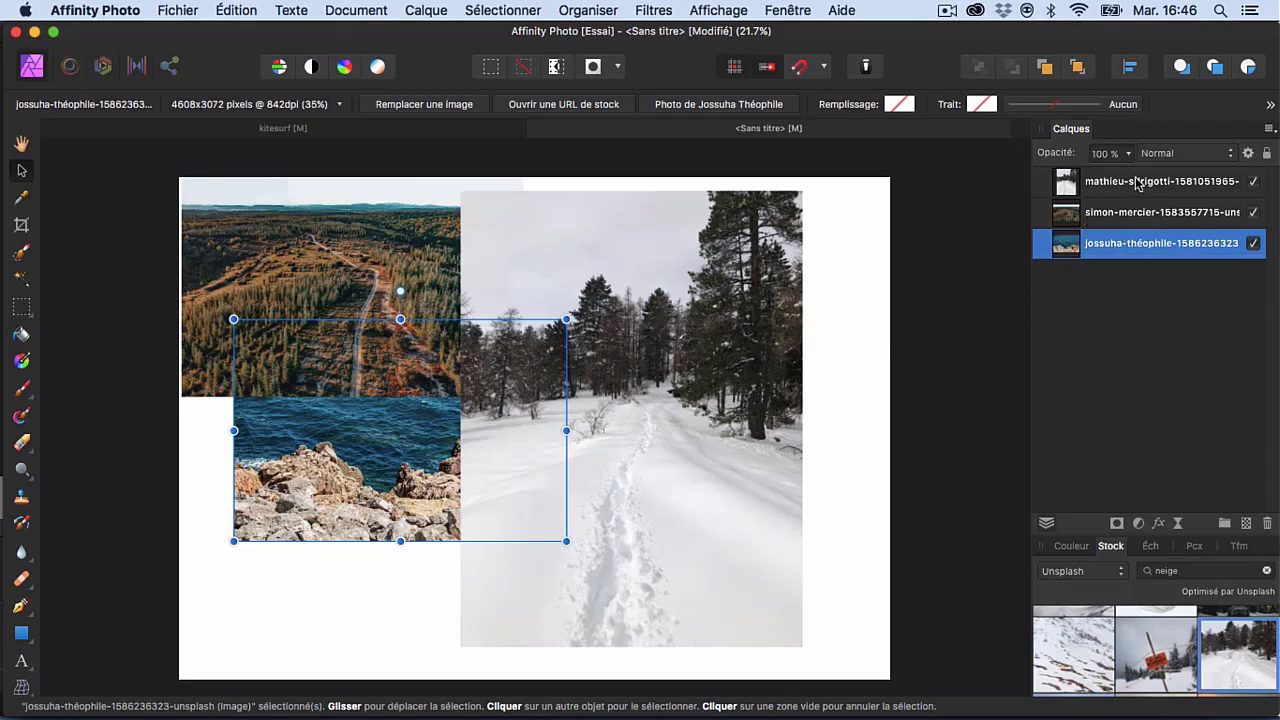
drag(1137, 183, 1110, 258)
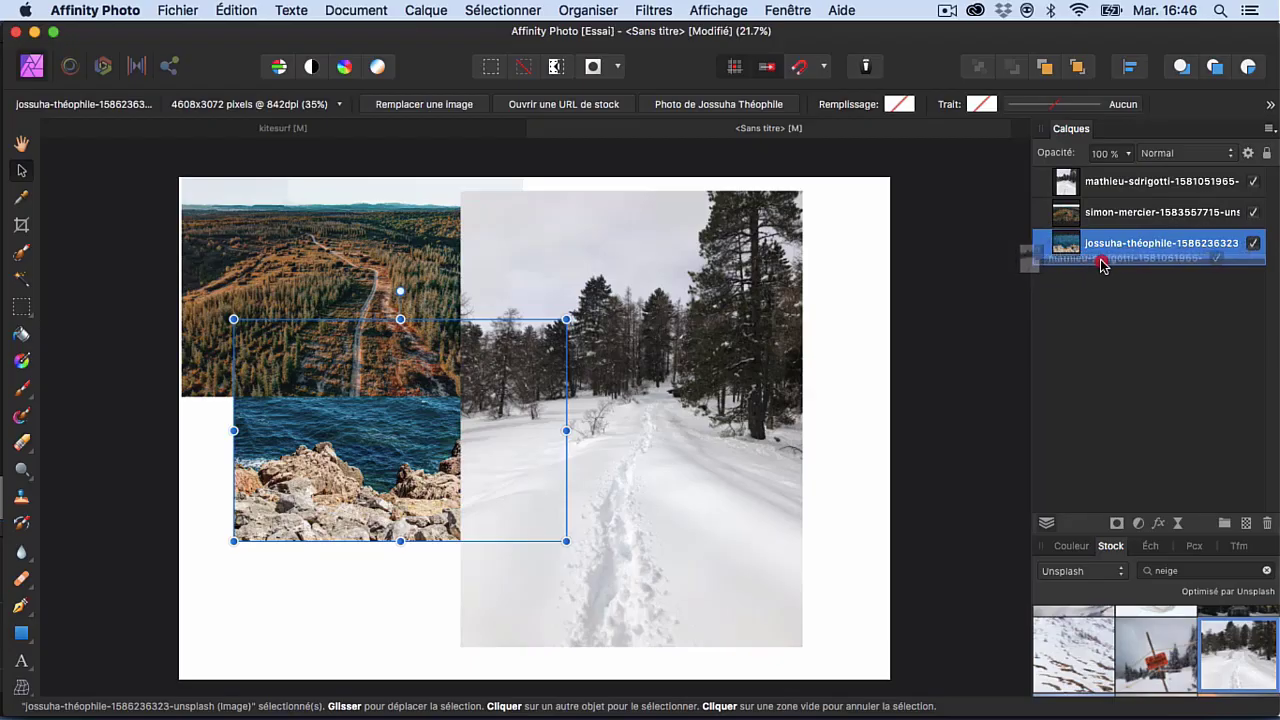
mouse_move(1110, 258)
mouse_down()
mouse_move(1132, 263)
mouse_move(1080, 265)
mouse_move(1092, 265)
mouse_up()
Step: Move the snowy path photo right and the sea rocks photo toward the lower page centre
click(390, 608)
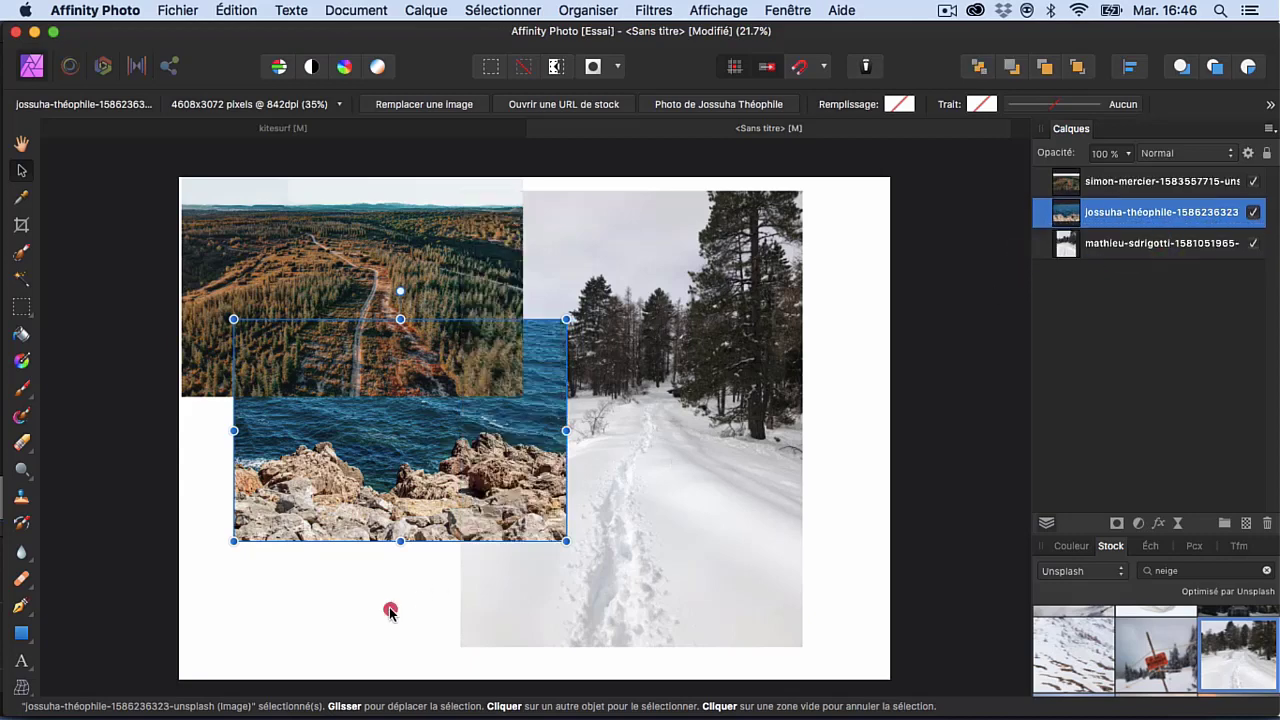
drag(698, 488, 754, 486)
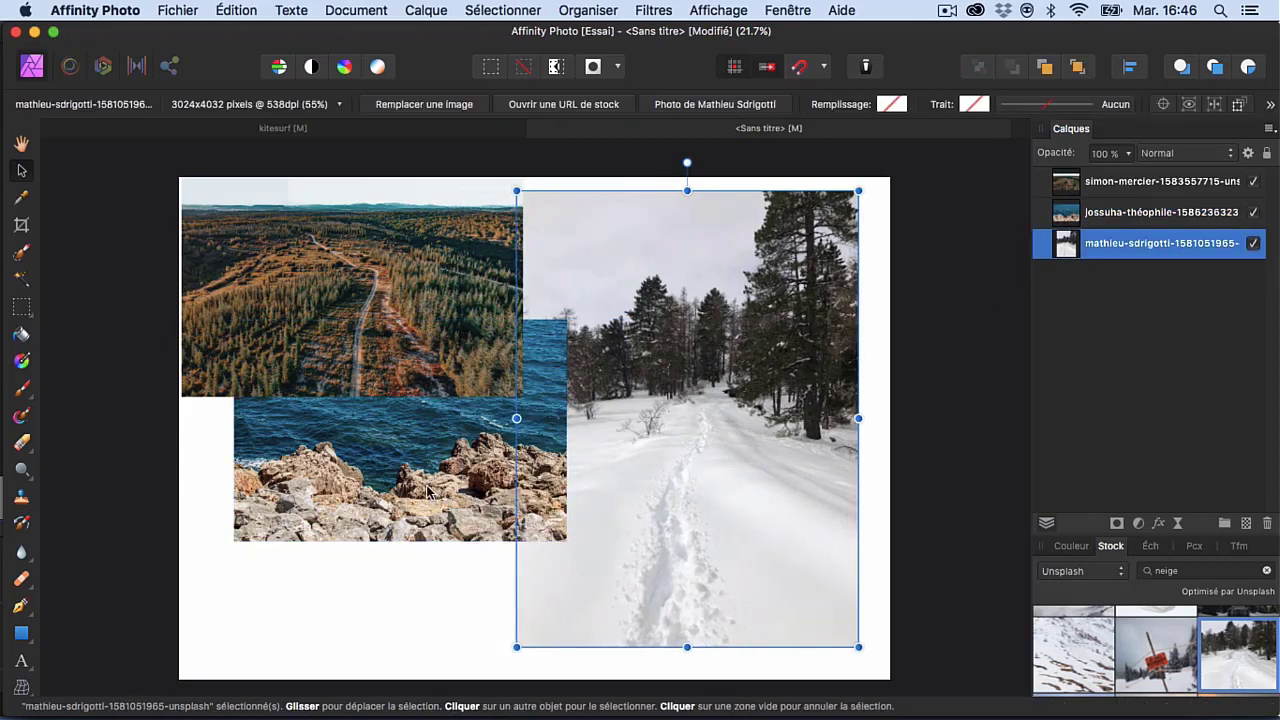
mouse_move(425, 490)
mouse_down()
mouse_move(367, 558)
mouse_move(370, 579)
mouse_up()
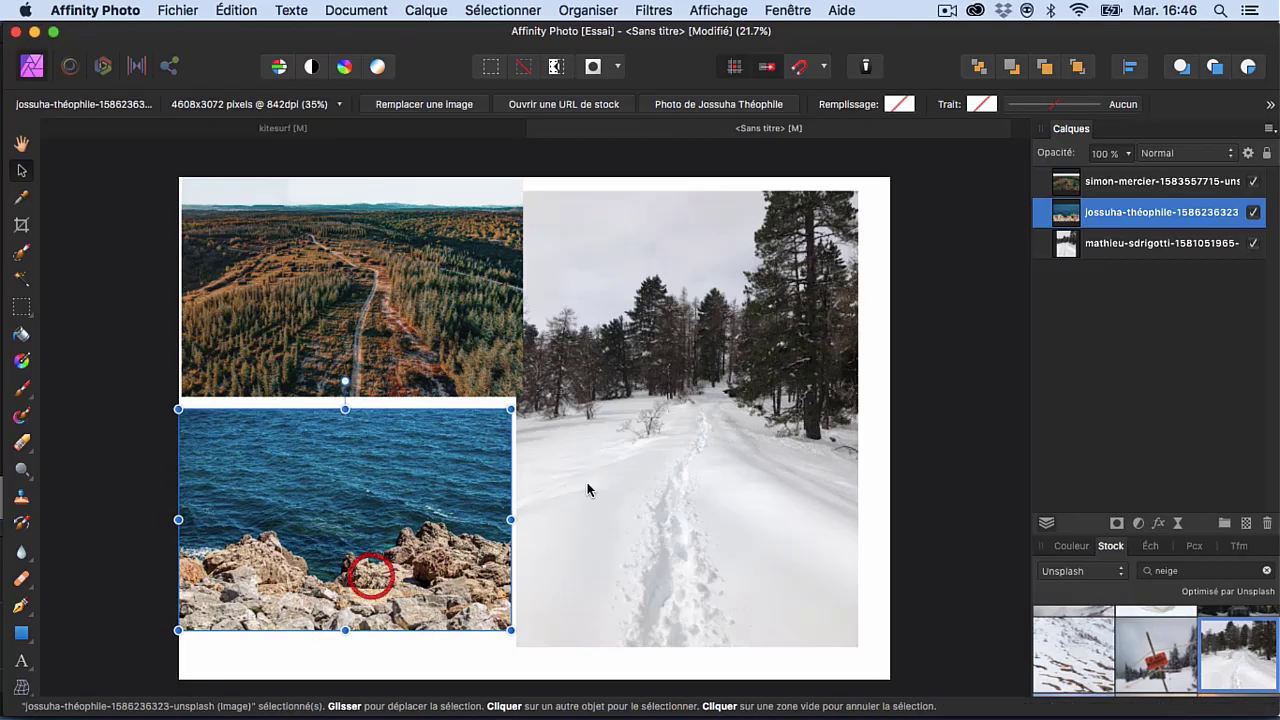
drag(587, 482, 638, 487)
drag(497, 517, 613, 507)
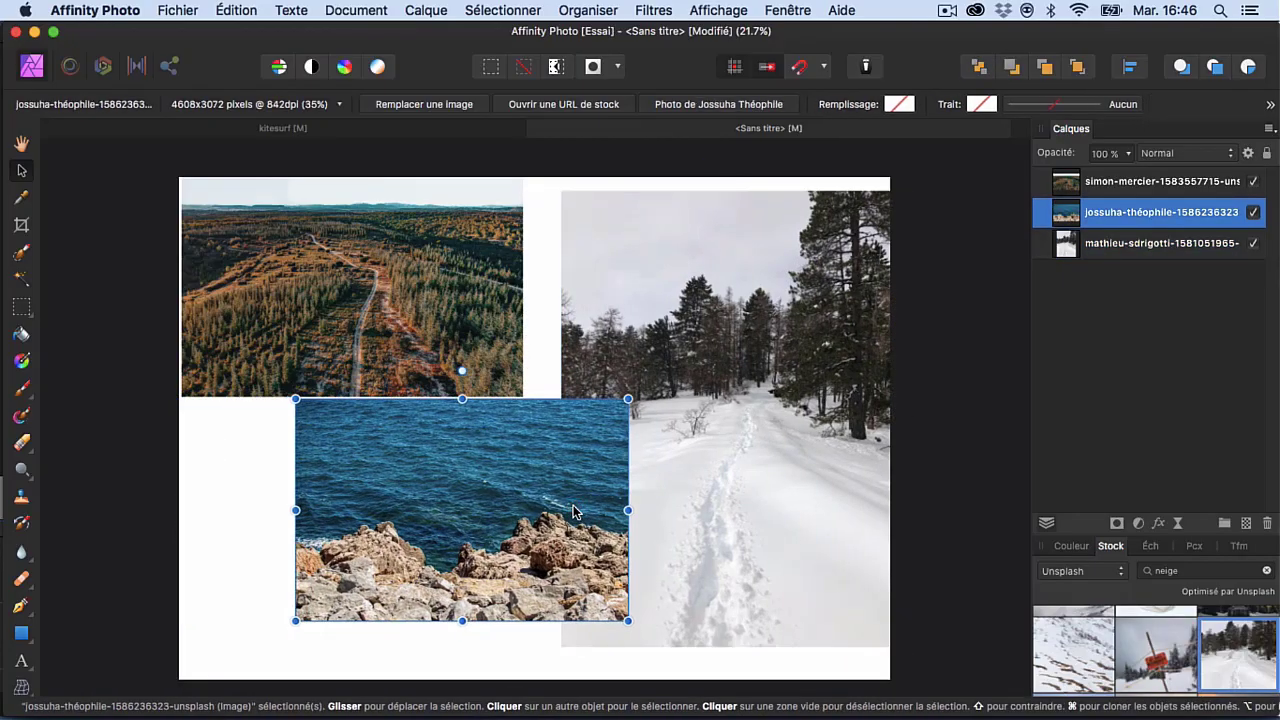
Step: Tuck the snowy path photo behind the others and shift the forest photo down-right over the sea rocks
drag(675, 361, 541, 359)
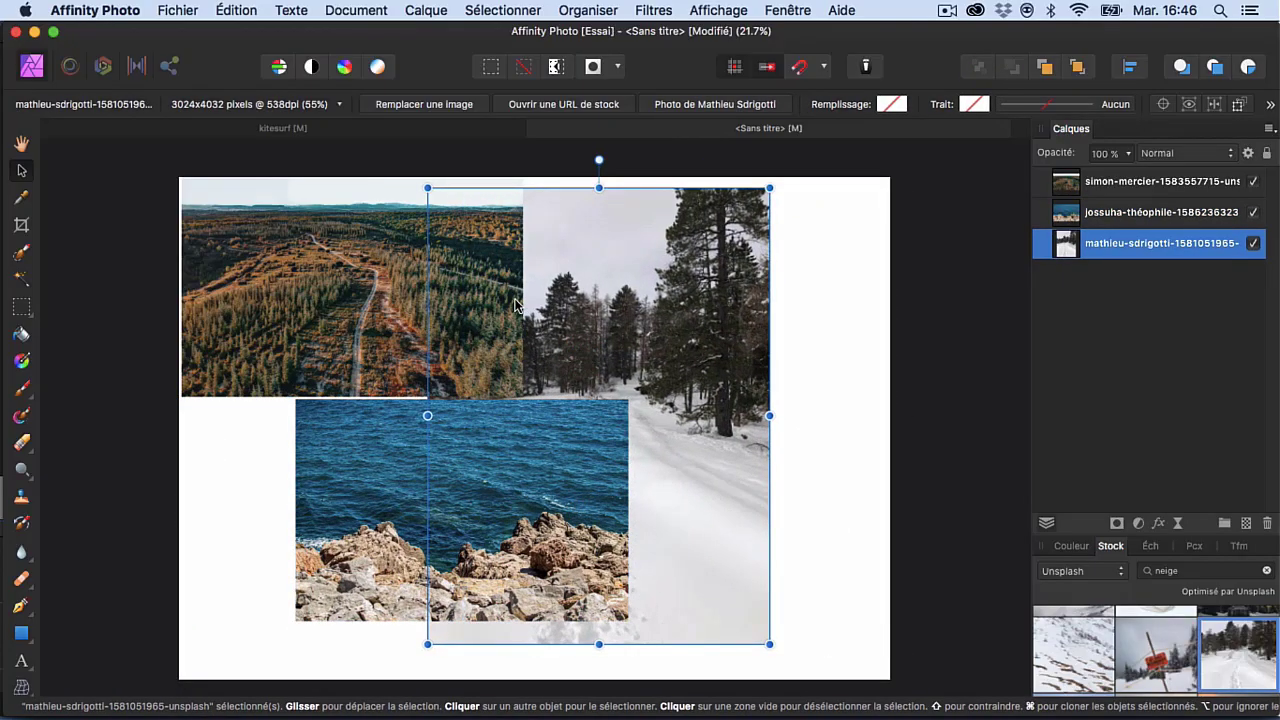
drag(483, 310, 521, 310)
drag(402, 268, 427, 336)
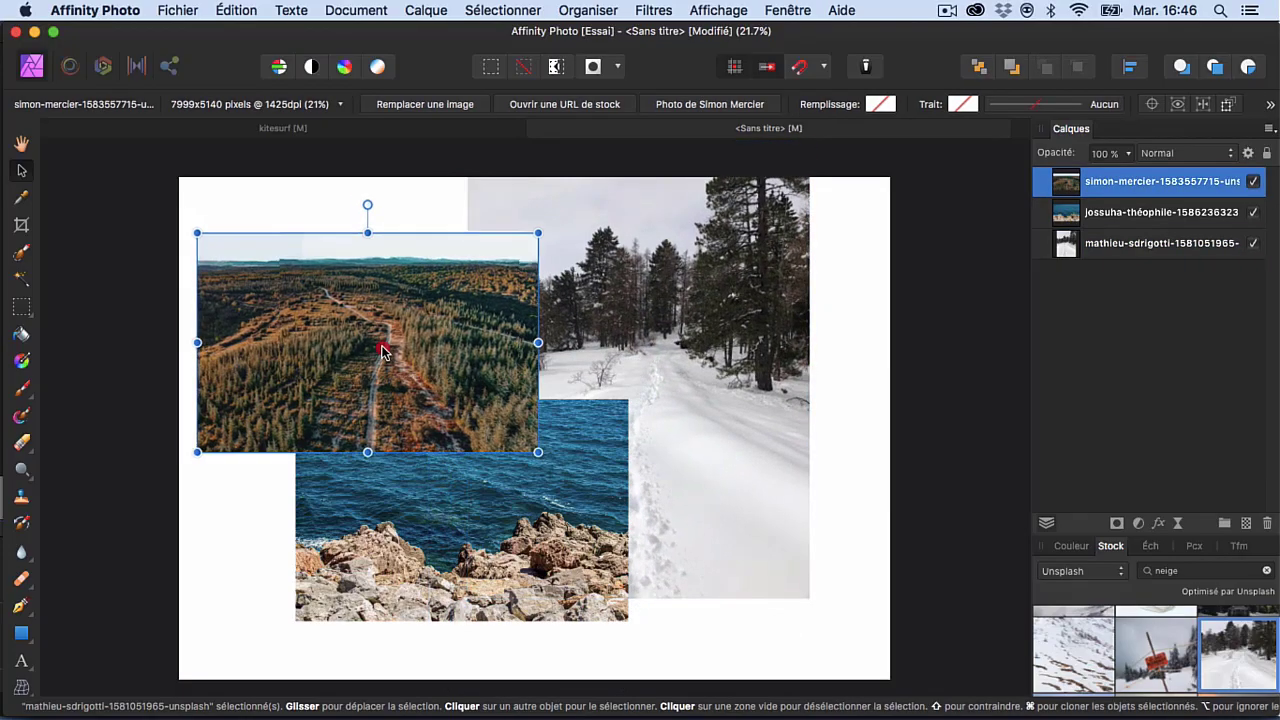
drag(642, 268, 628, 268)
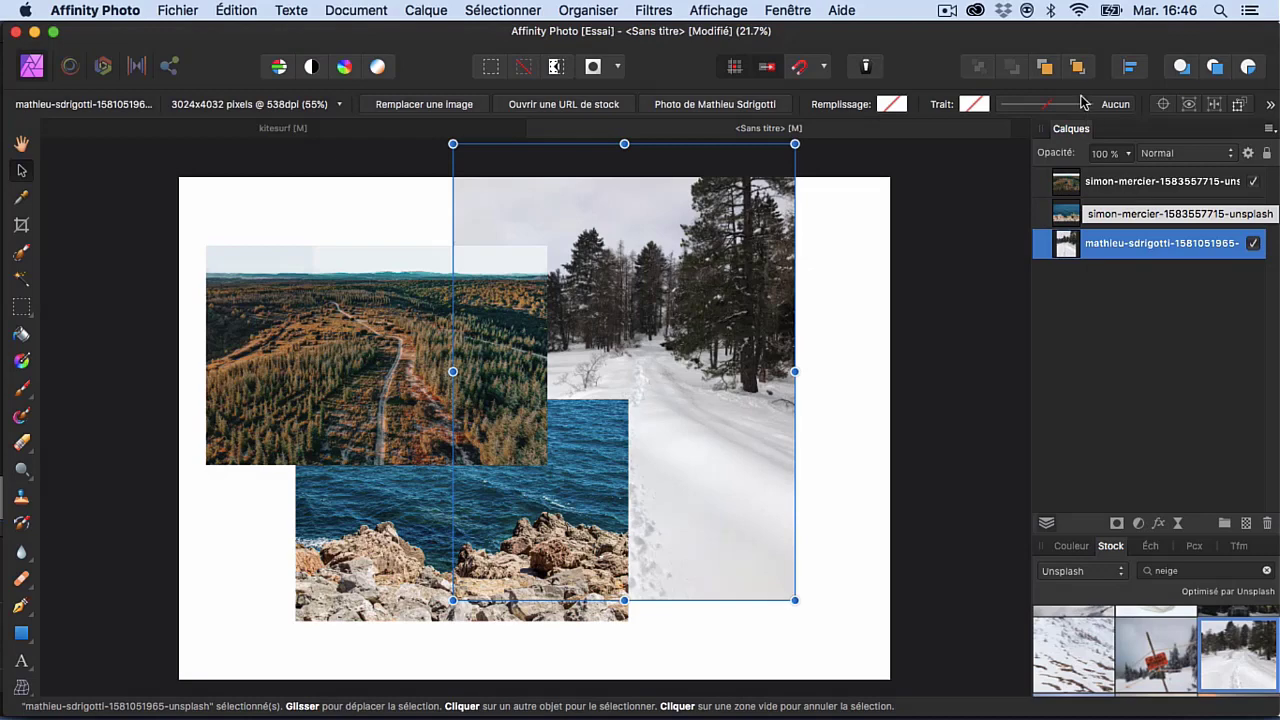
click(1113, 190)
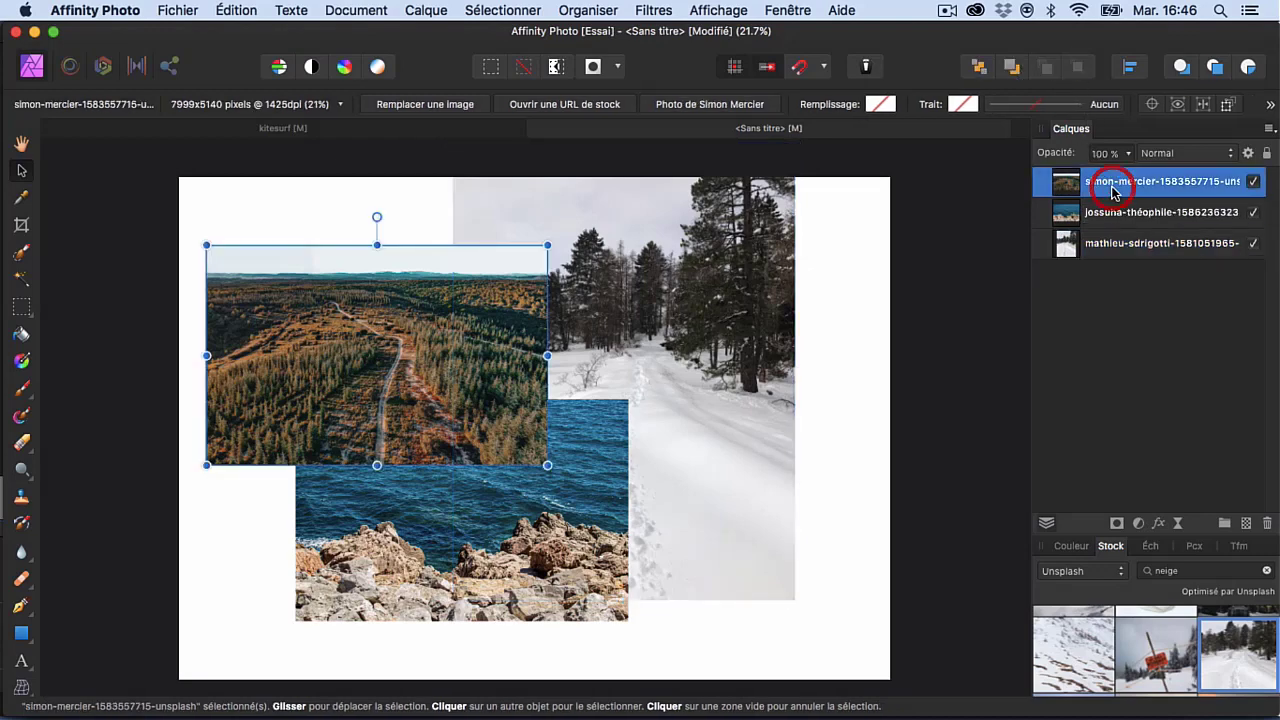
click(1118, 222)
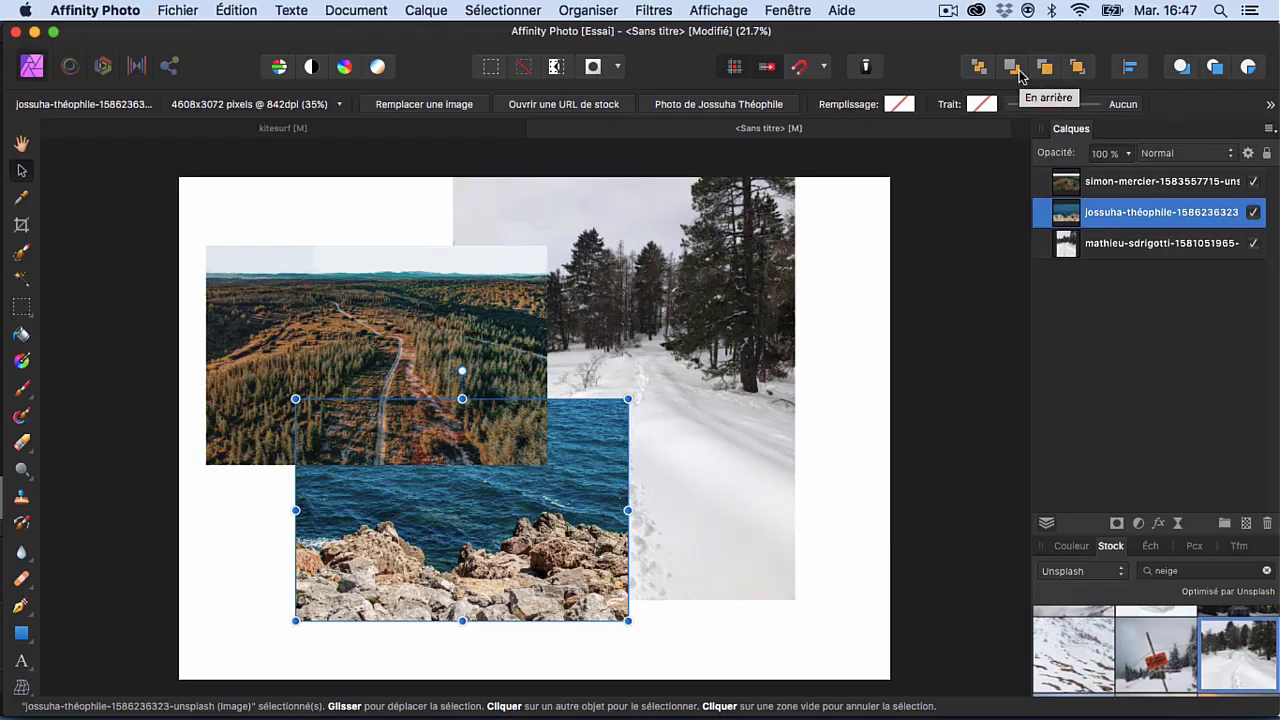
click(1013, 67)
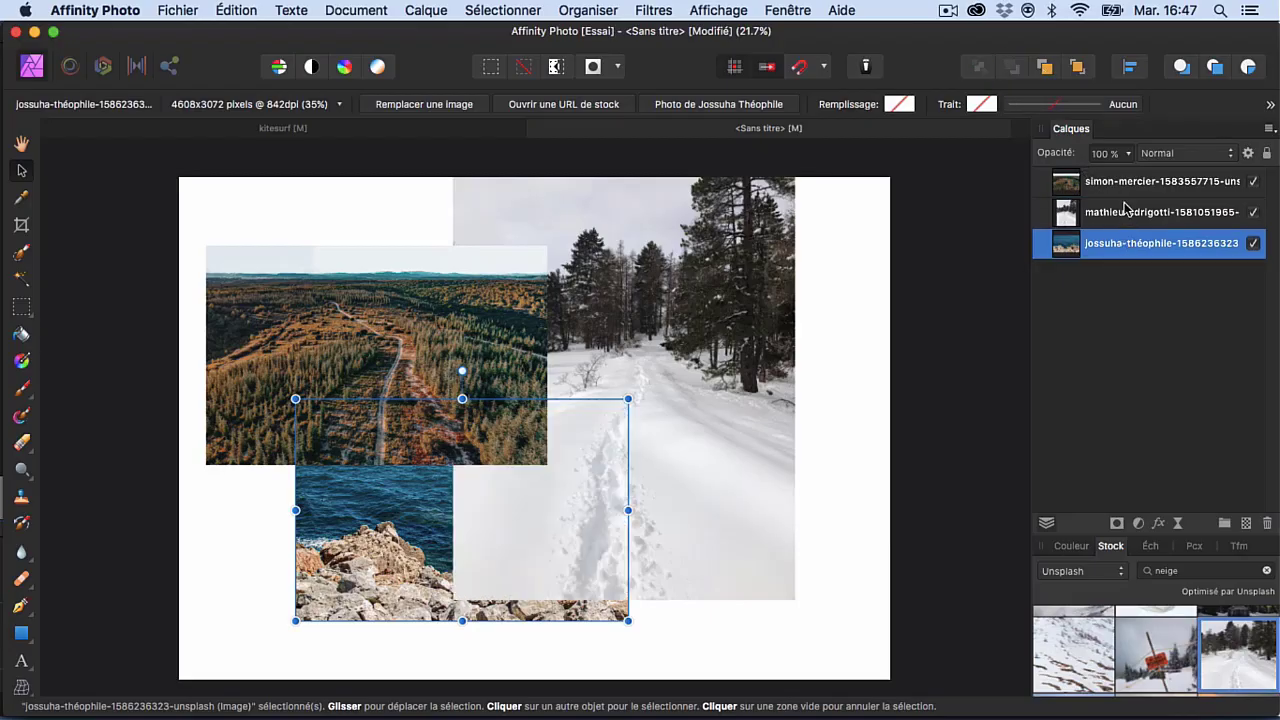
click(1047, 72)
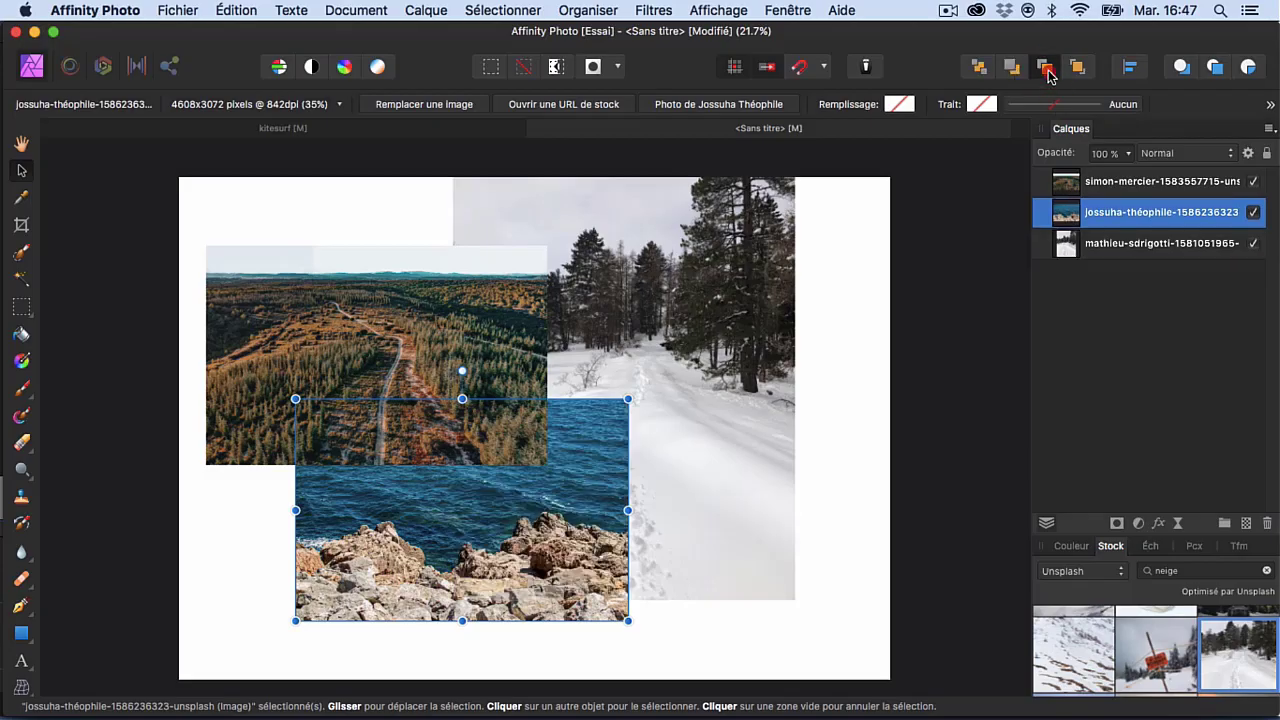
click(1047, 72)
click(1011, 72)
click(1012, 70)
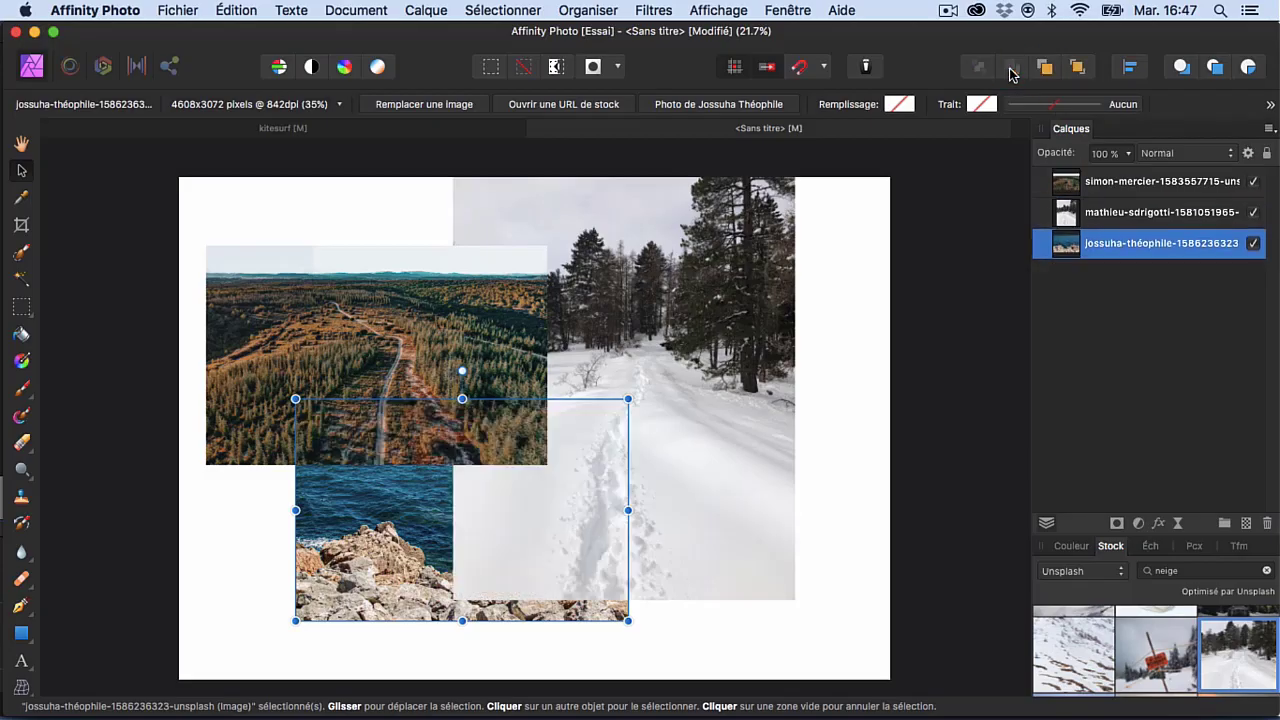
click(1078, 68)
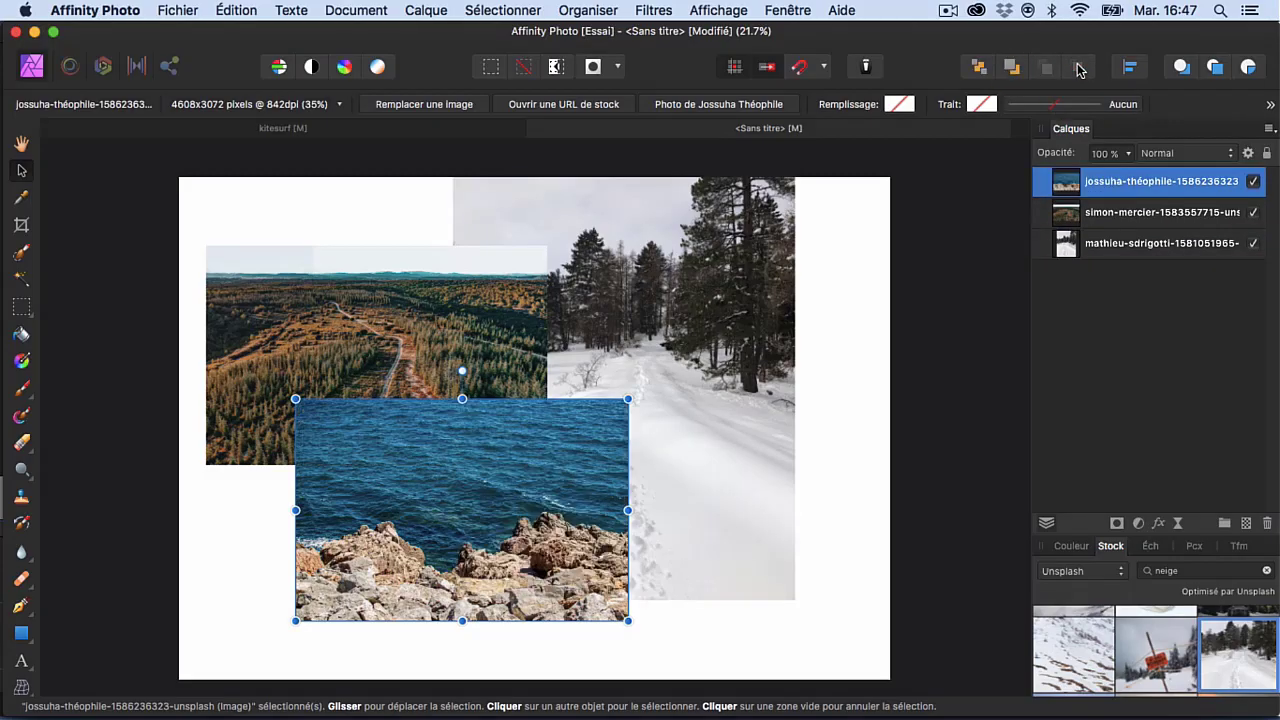
click(1011, 72)
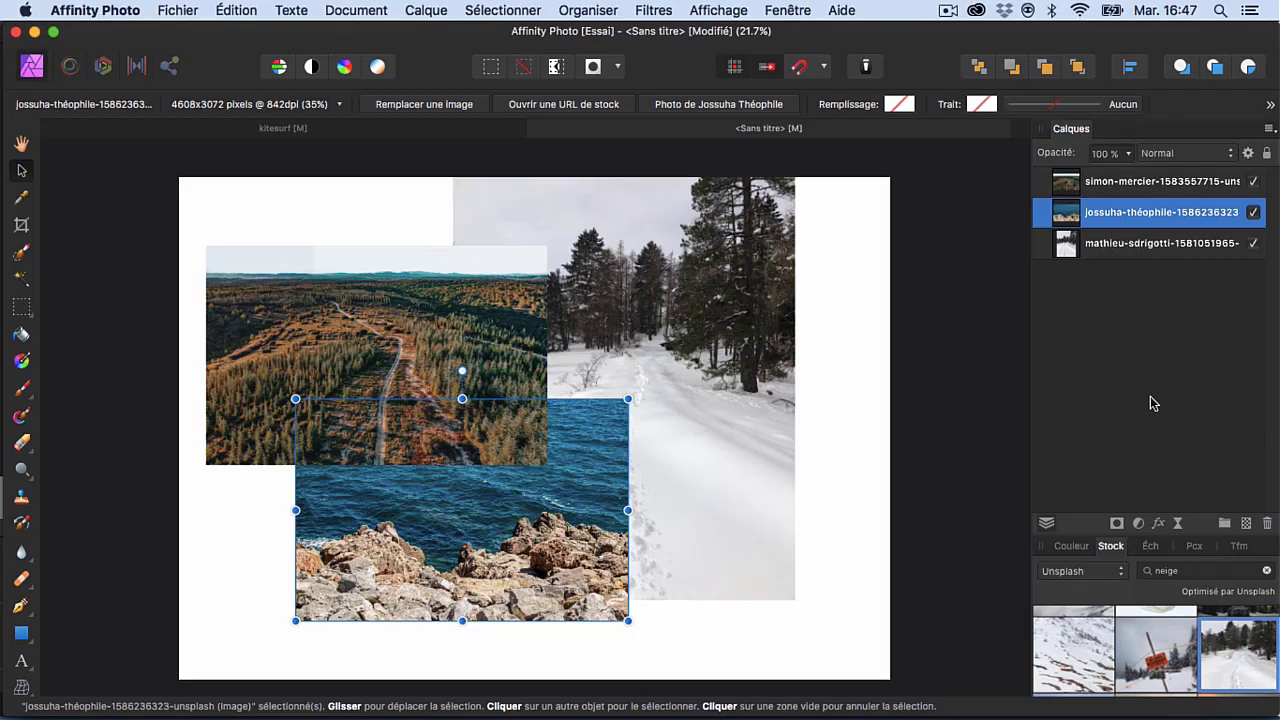
click(1150, 190)
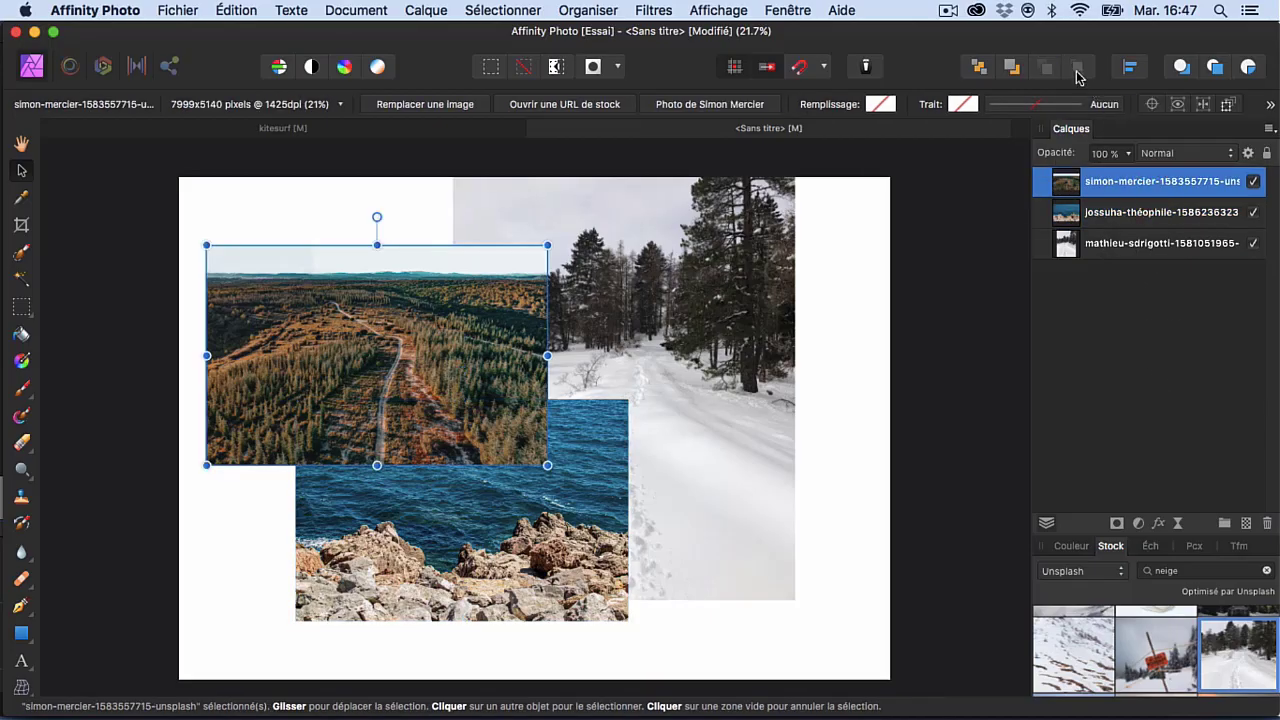
click(980, 75)
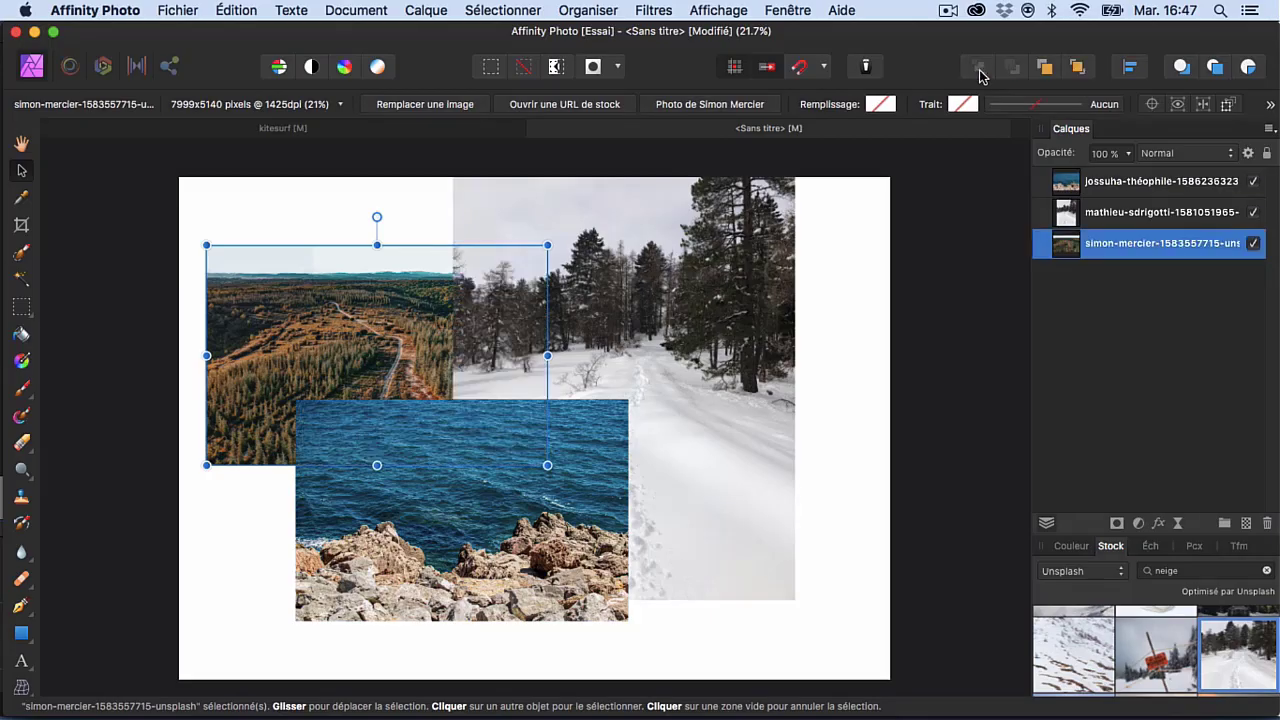
click(1078, 68)
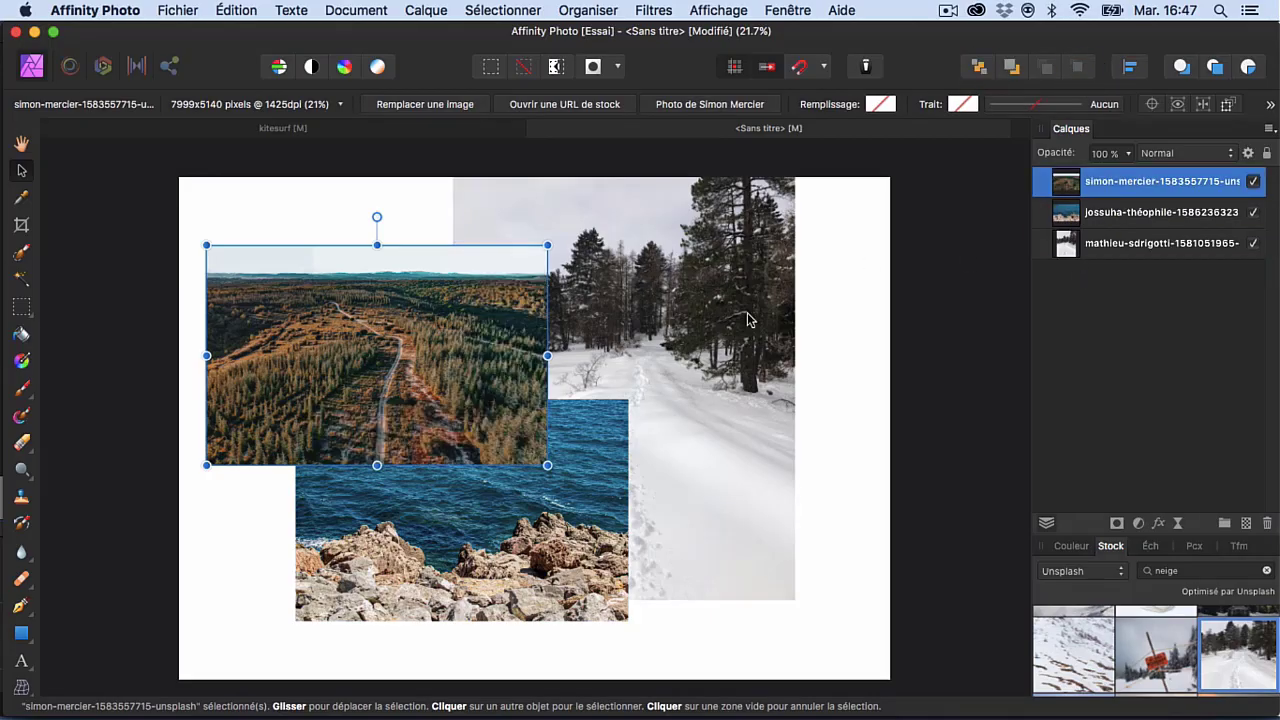